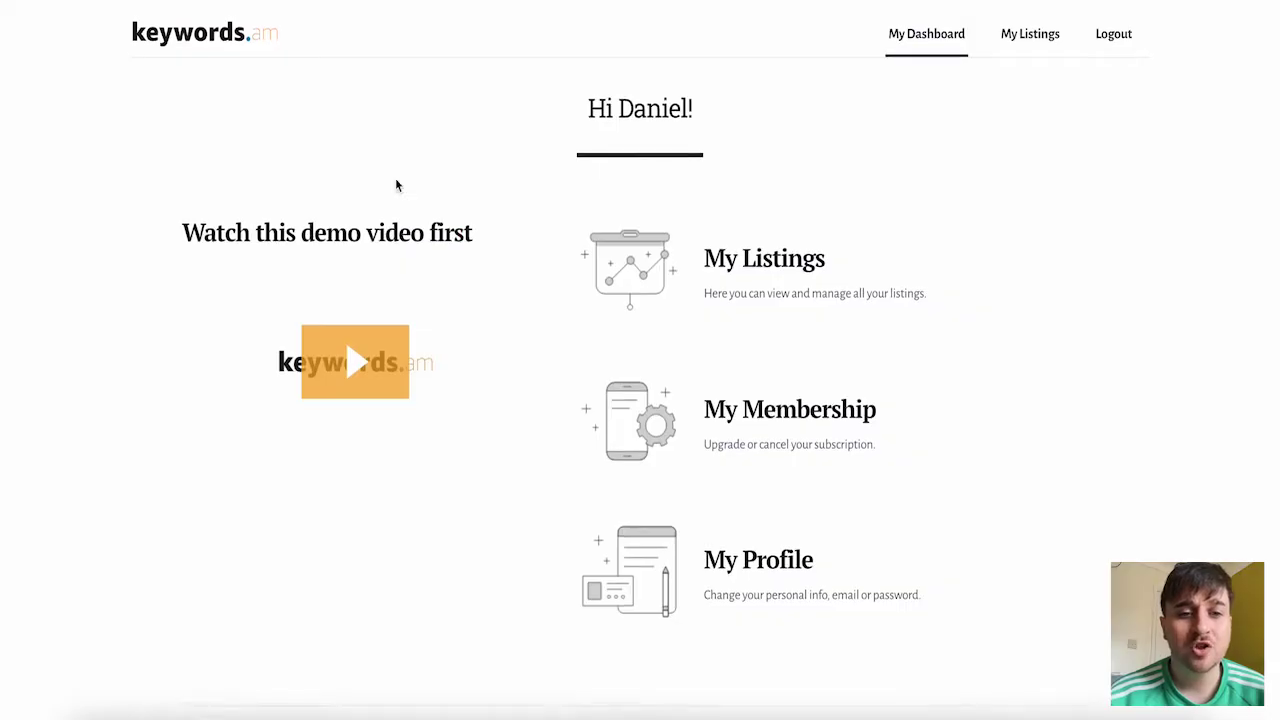
Scroll up and down the Keywords.am dashboard to look over its sections
scroll(406, 155, "down", 5)
scroll(406, 155, "up", 5)
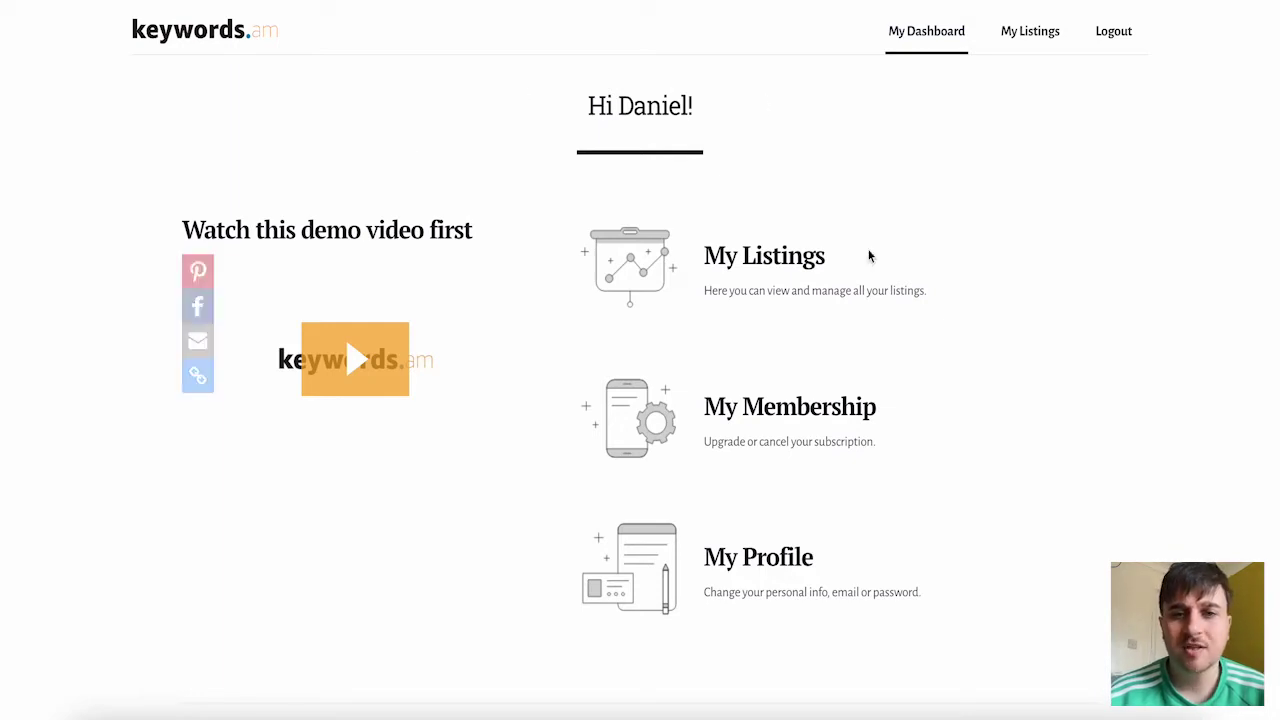
scroll(357, 160, "down", 2)
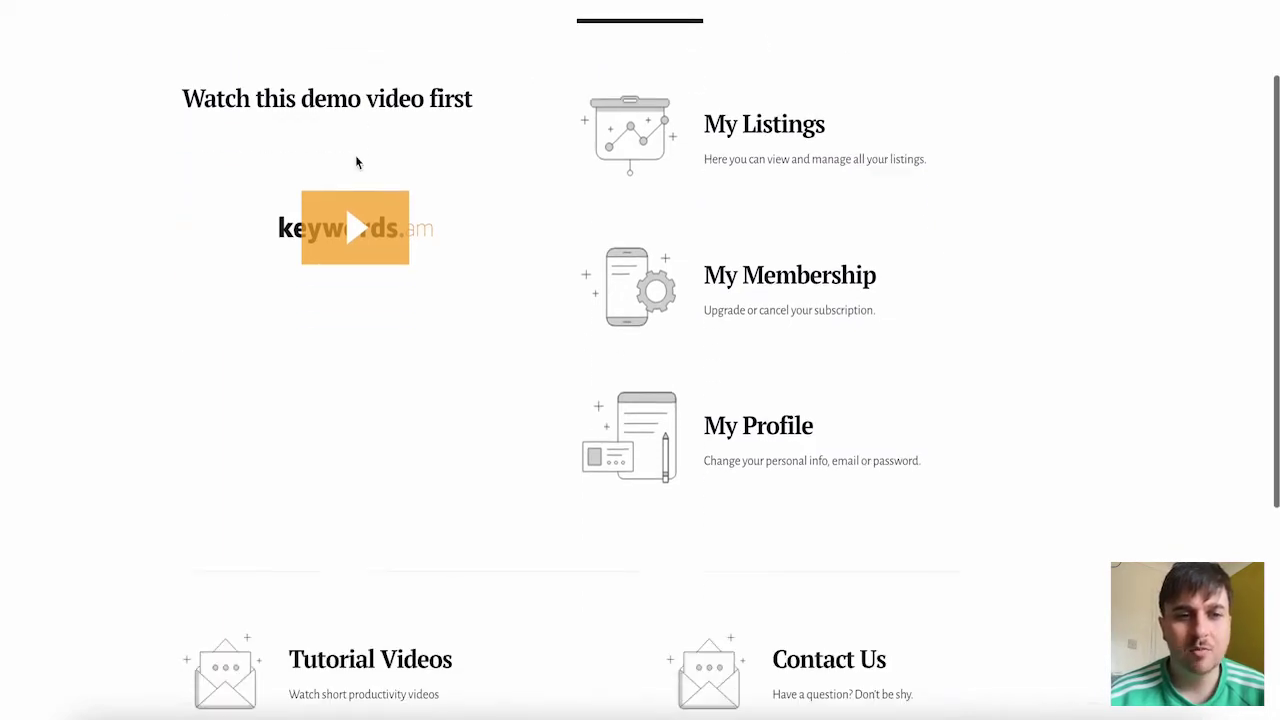
scroll(355, 200, "up", 1)
scroll(341, 335, "up", 1)
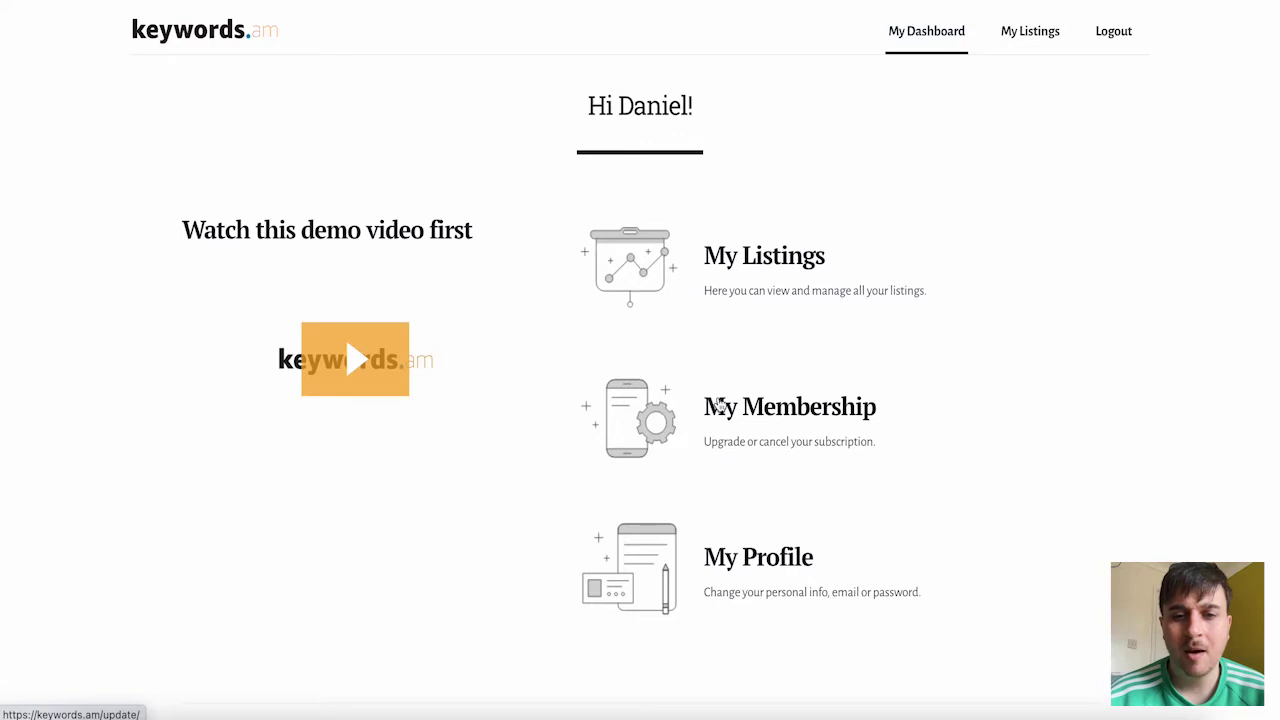
scroll(1010, 470, "up", 1)
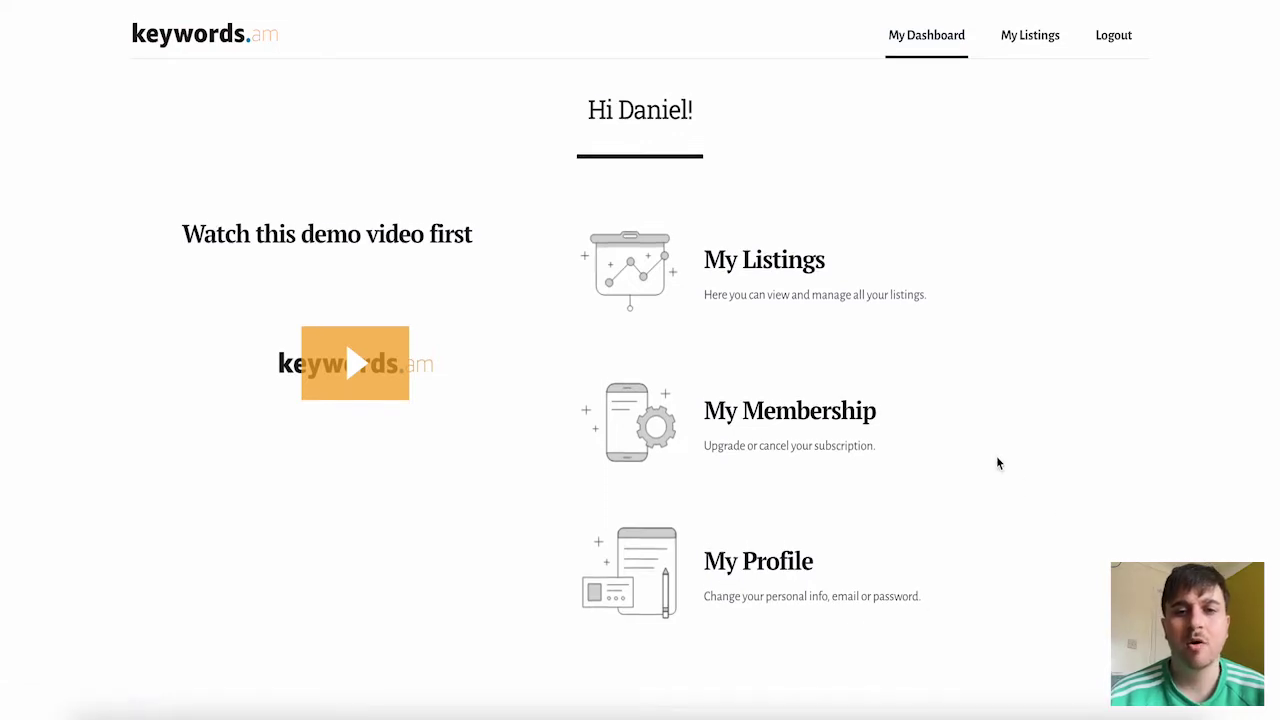
Create a new listing named 'Test listing' in the All Projects group
left_click(754, 259)
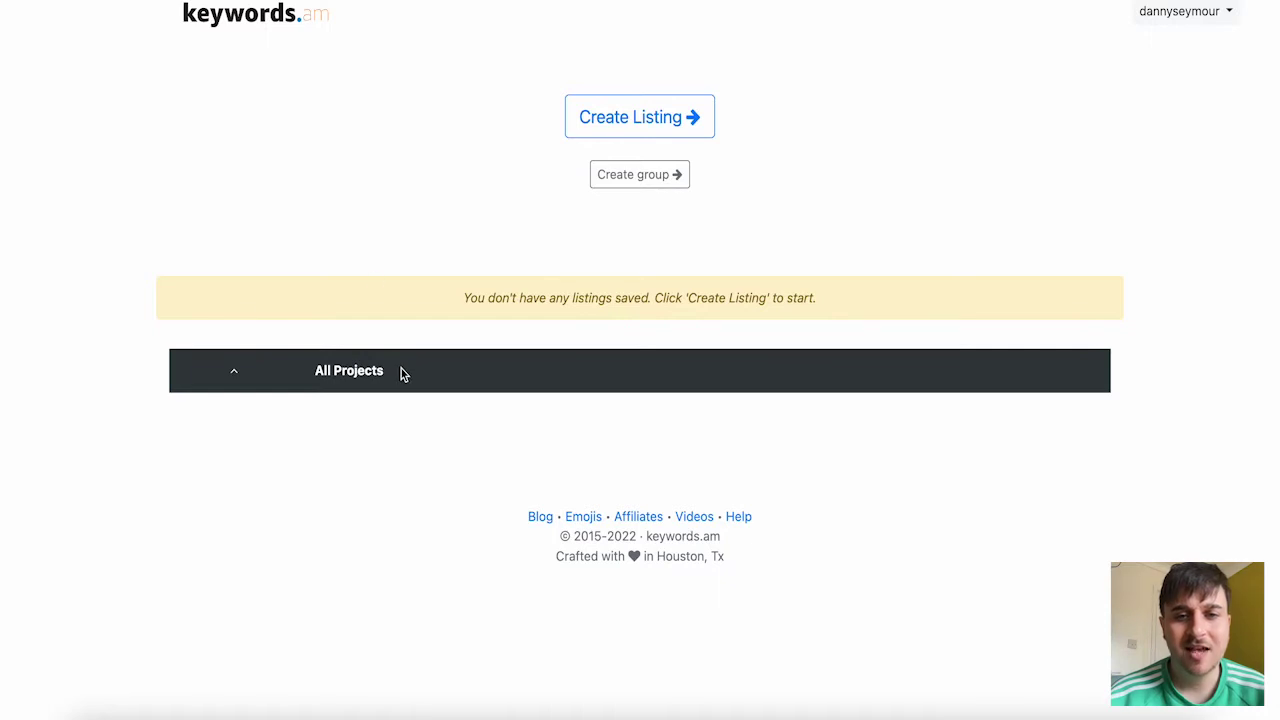
left_click(634, 125)
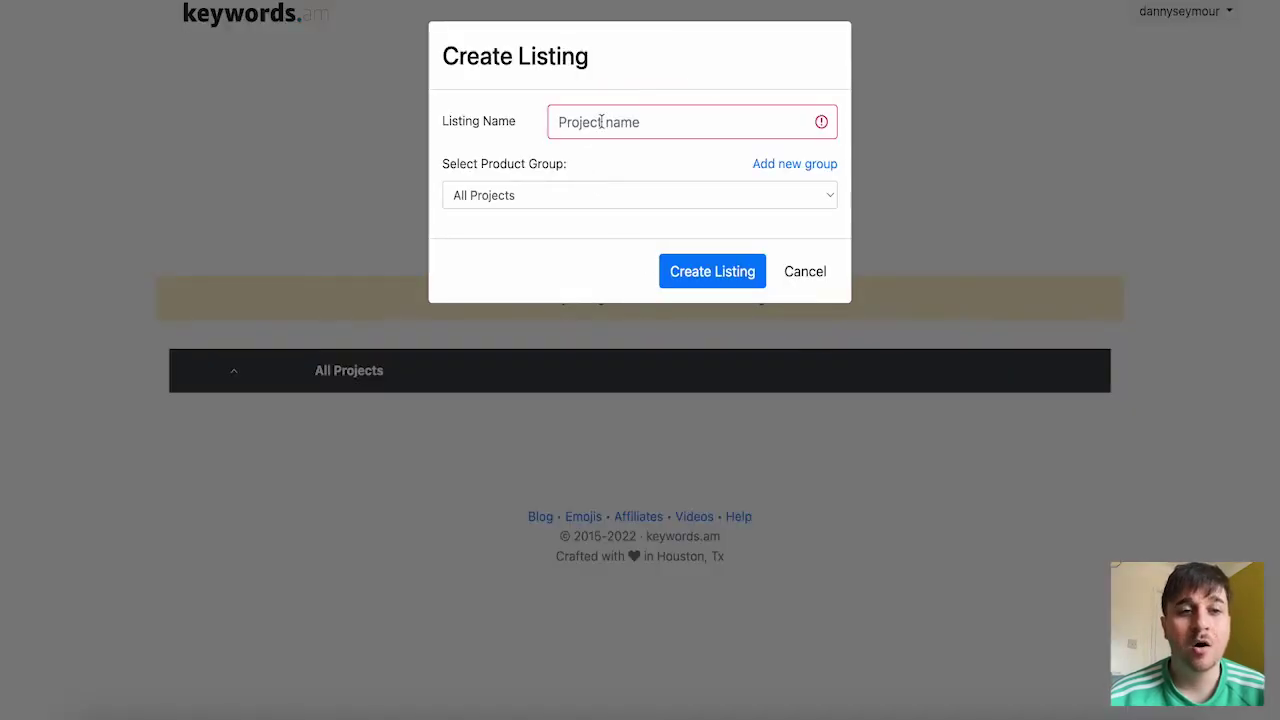
left_click(600, 121)
type("Test listing")
left_click(601, 200)
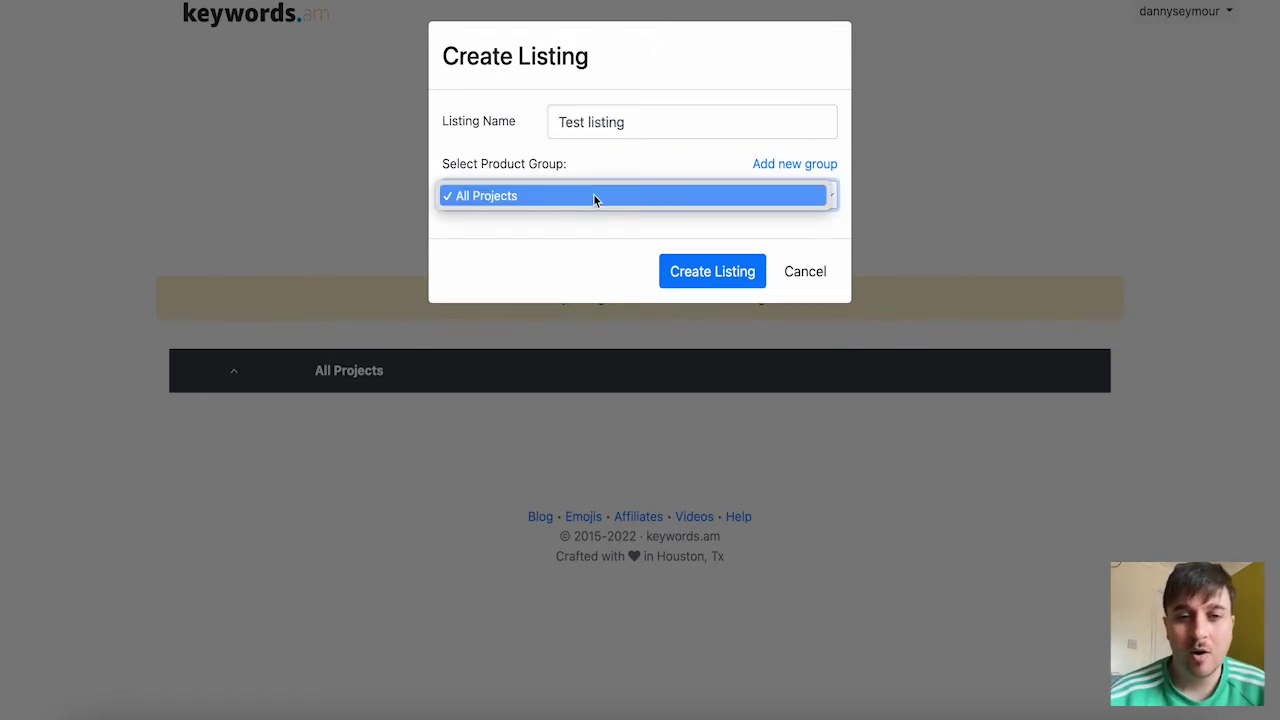
left_click(594, 197)
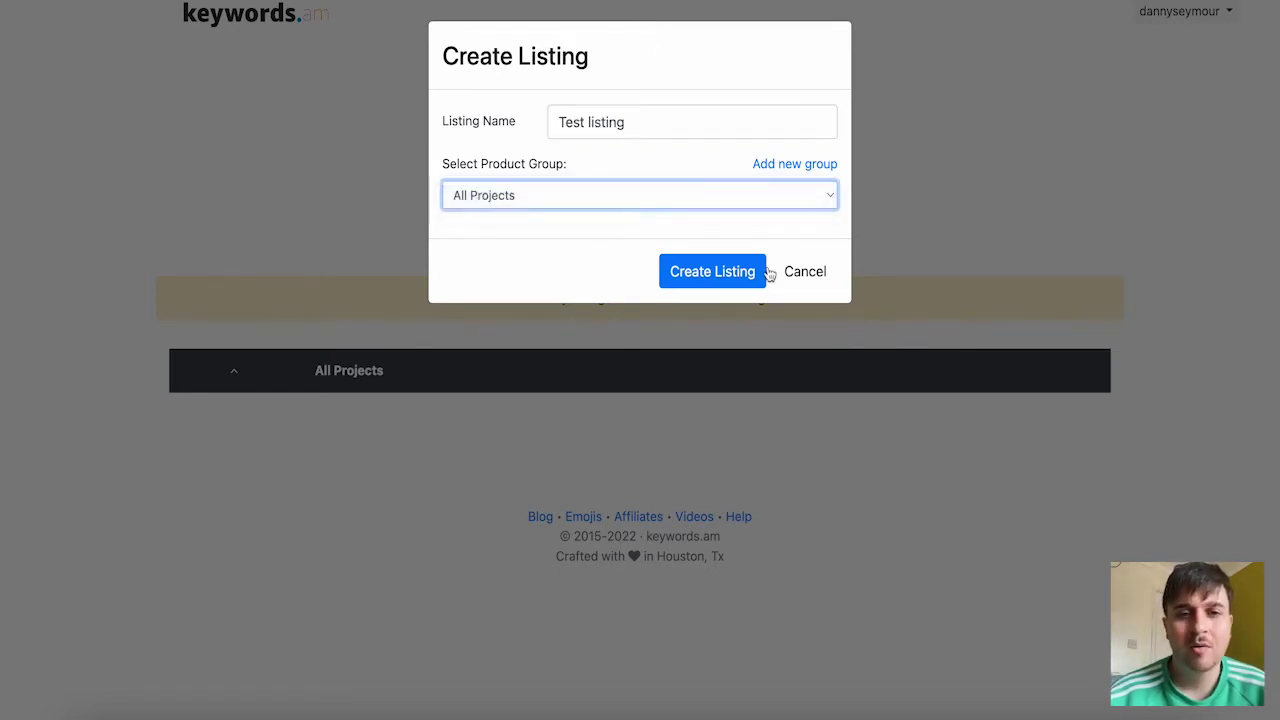
left_click(709, 273)
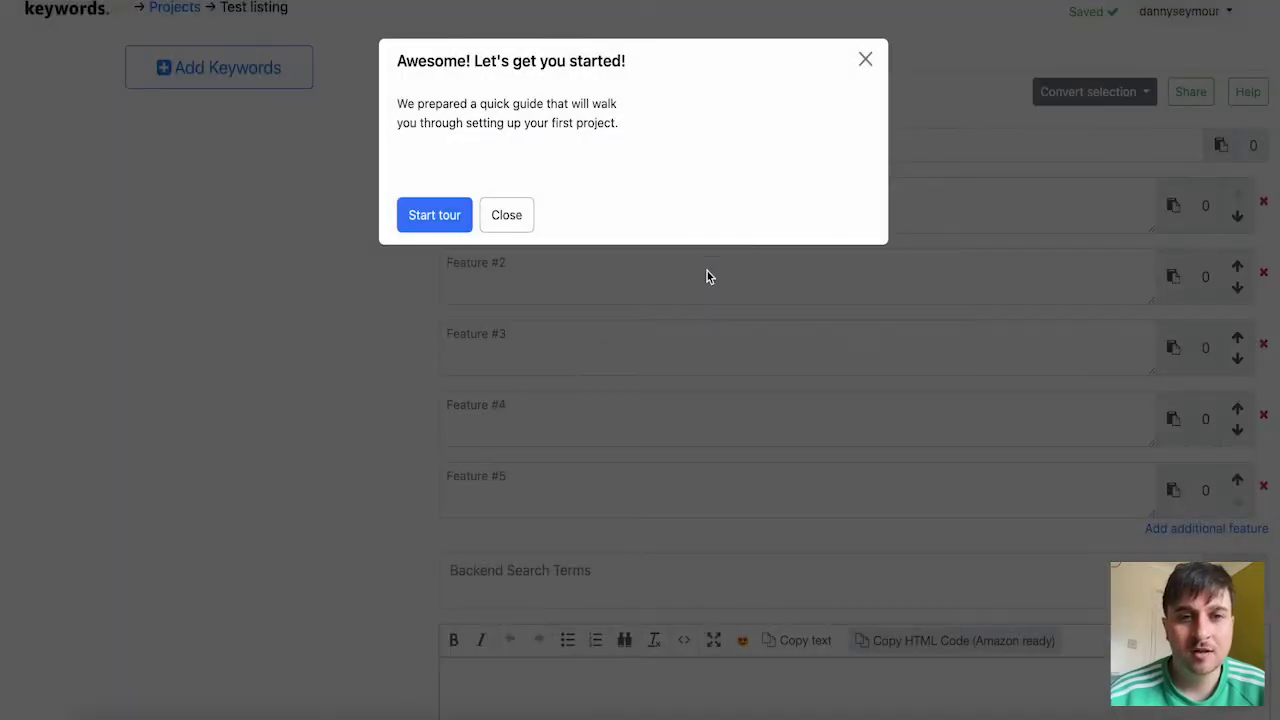
Dismiss the tour and enter the keywords 'Coffee, coffee machine, coffee appliance' as a list
left_click(707, 272)
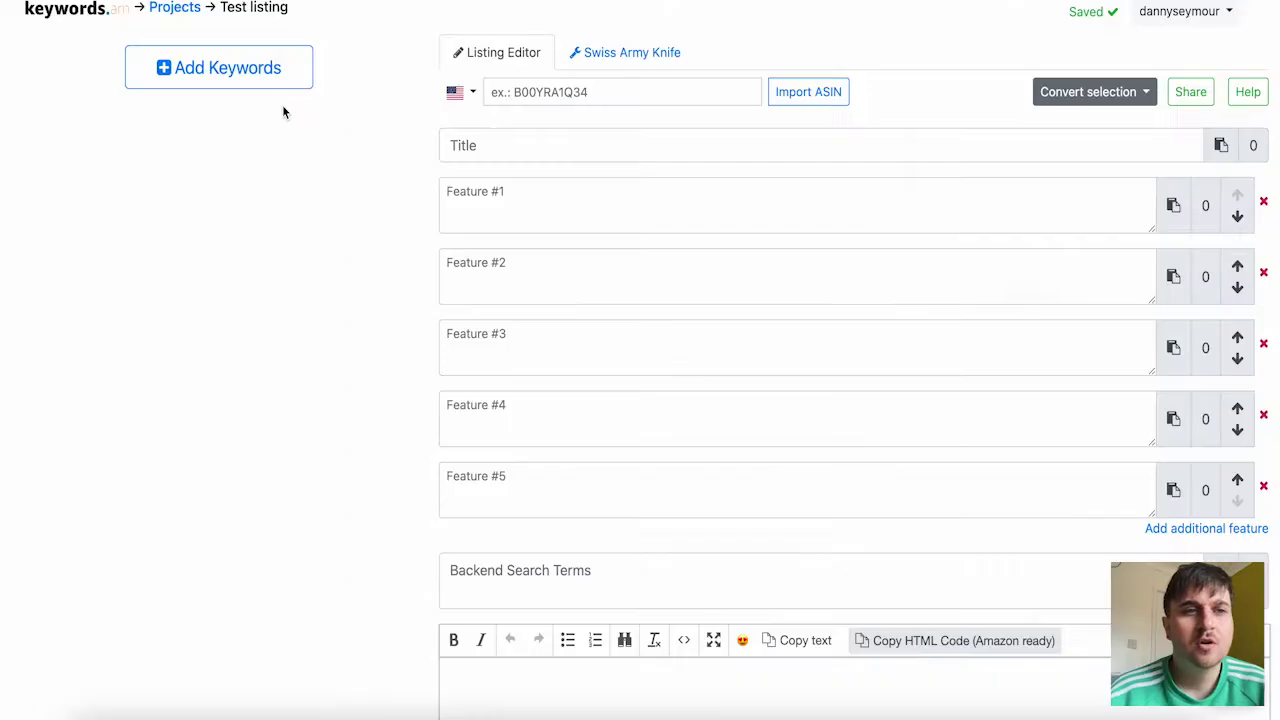
left_click(240, 70)
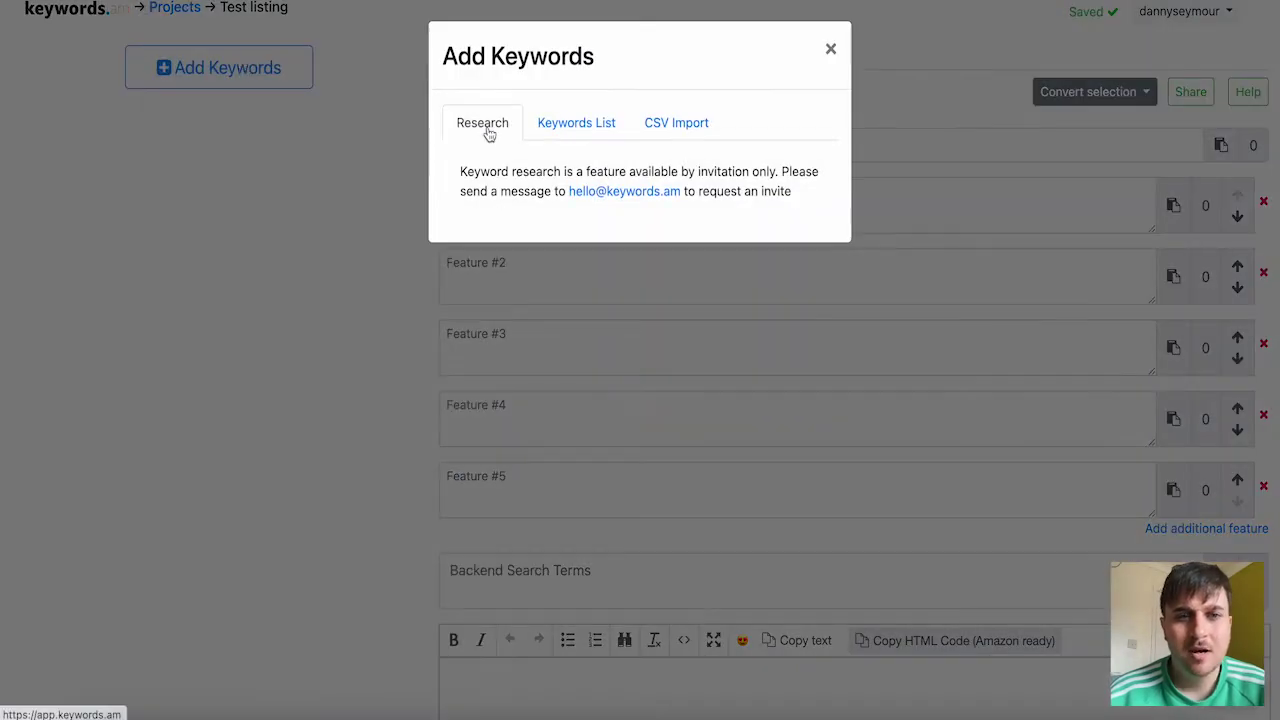
left_click(580, 132)
left_click(689, 134)
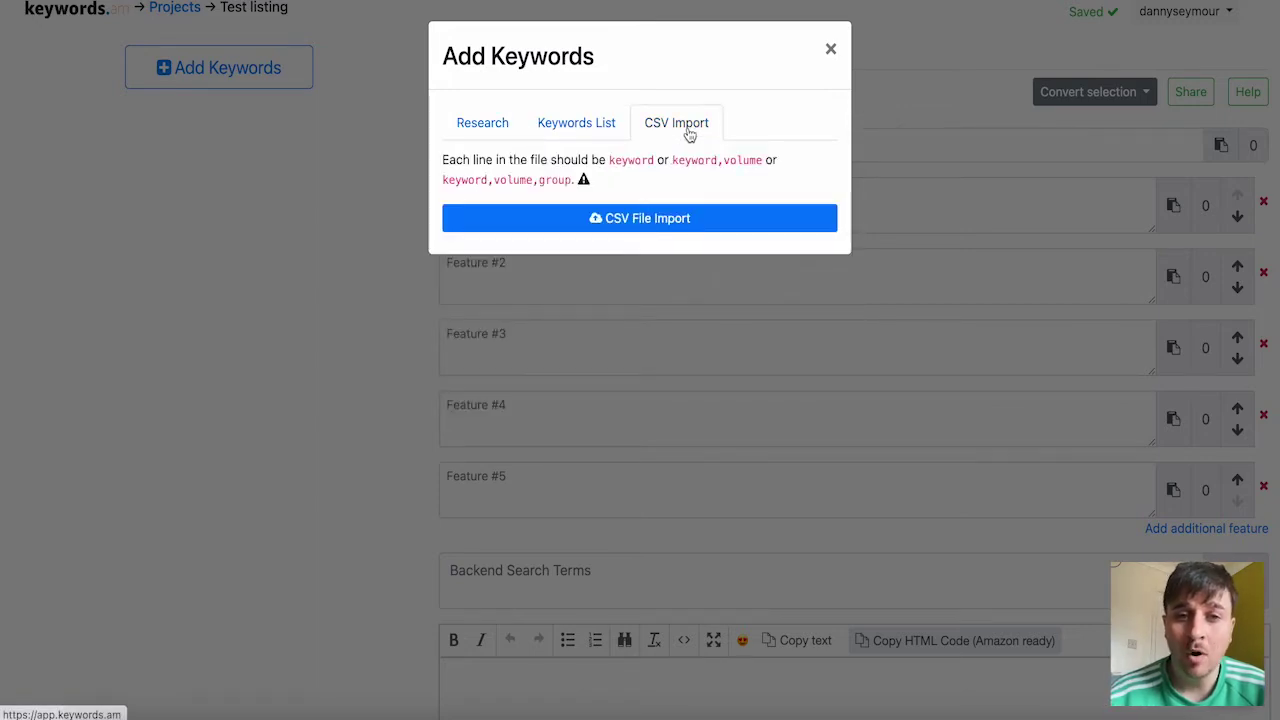
left_click(577, 124)
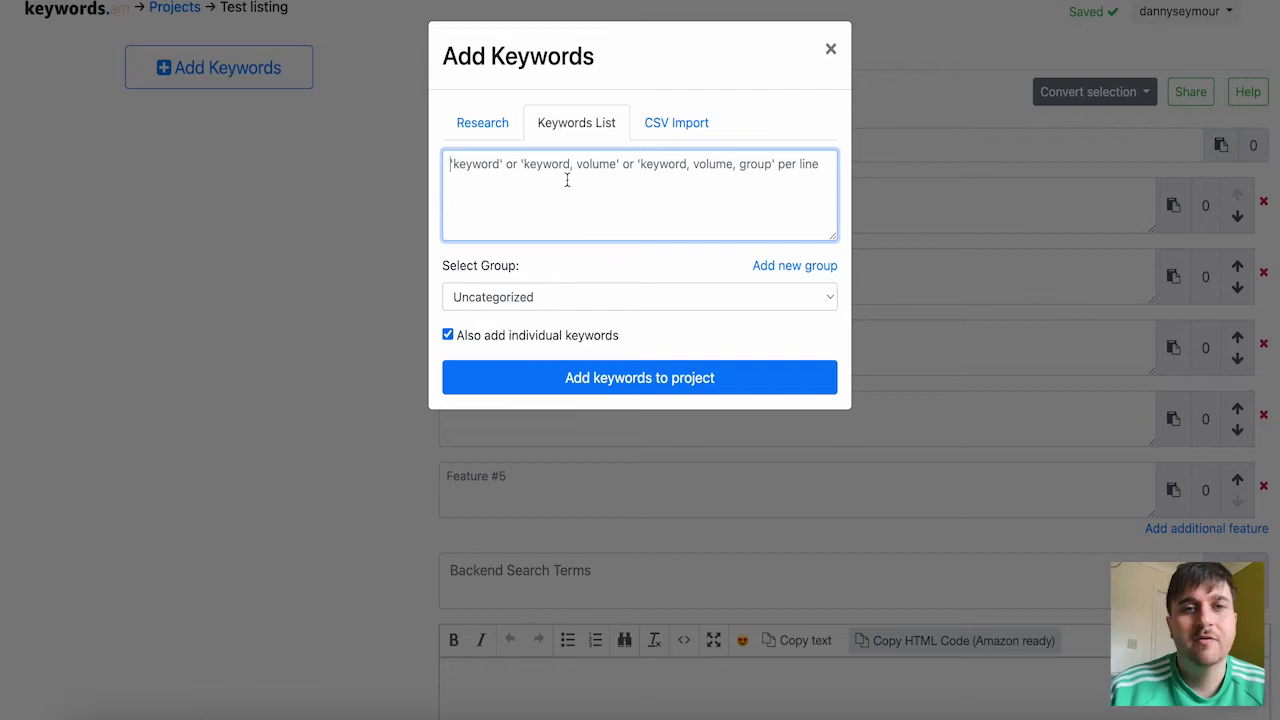
type("Coffe")
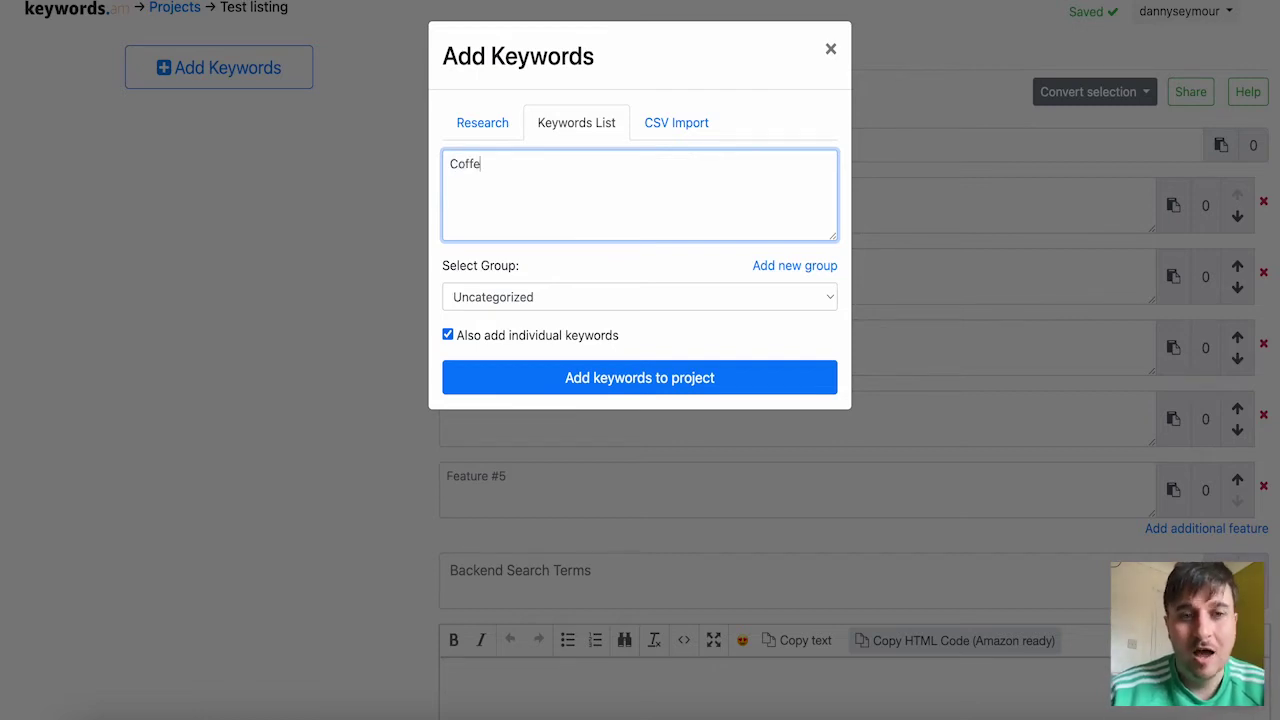
type("e, coffee machine ")
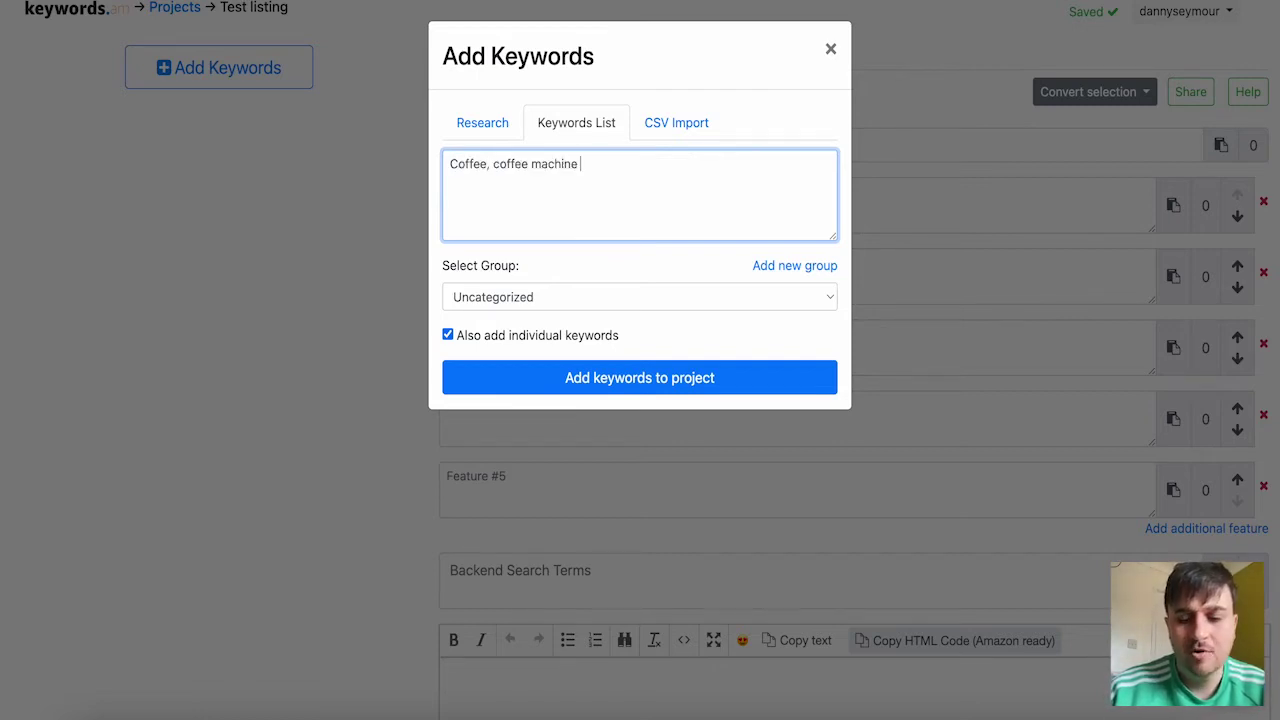
type(", coffee appliance")
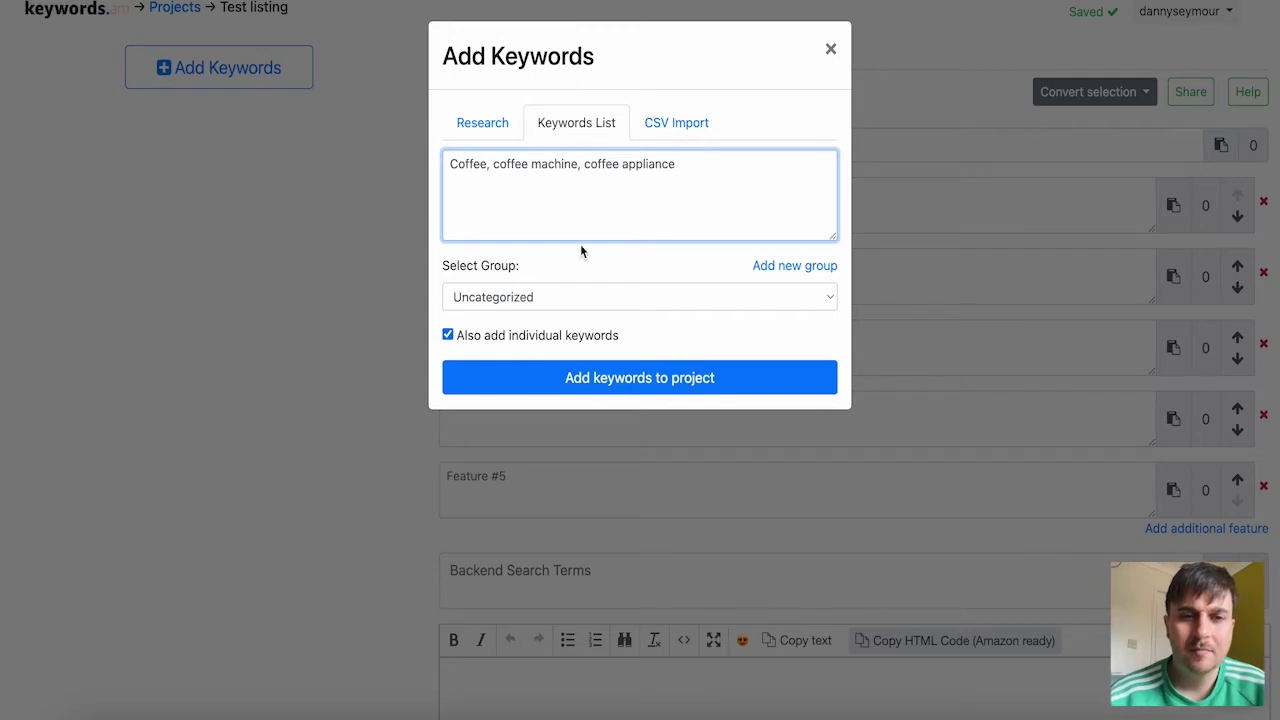
Put the keywords in a new group named Coffee and add them to the project
left_click(576, 301)
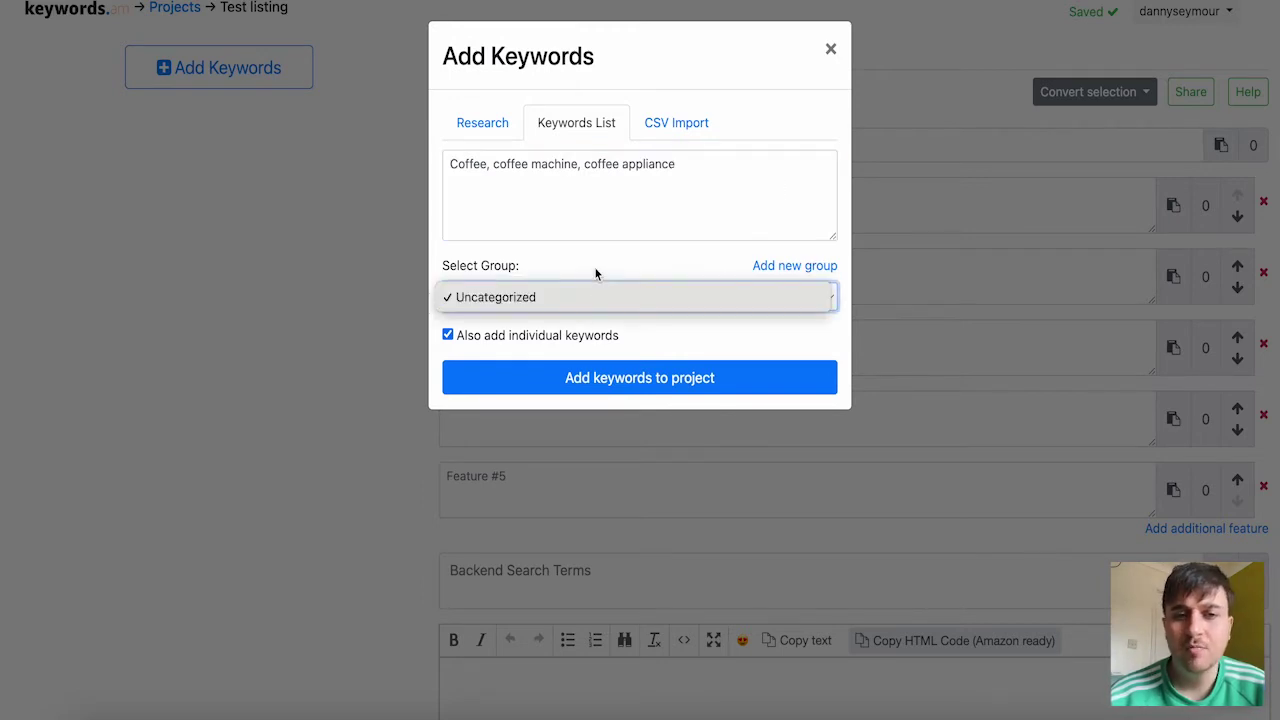
left_click(592, 305)
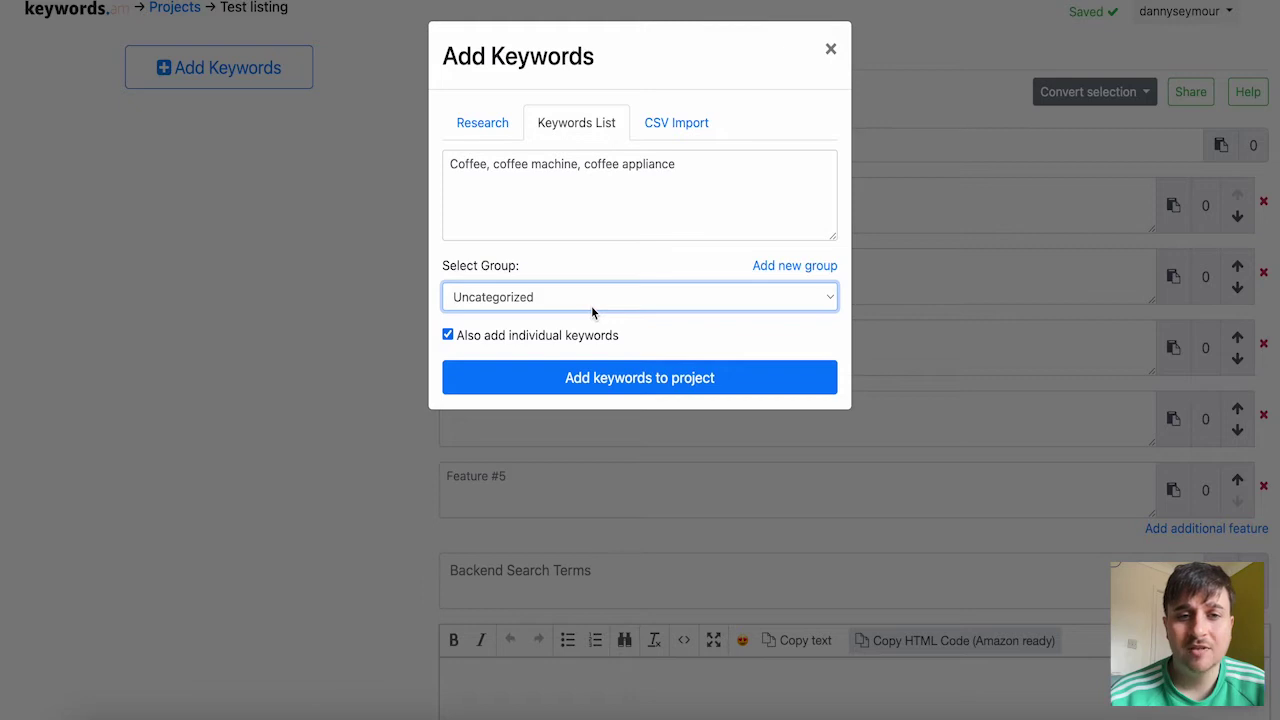
left_click(792, 268)
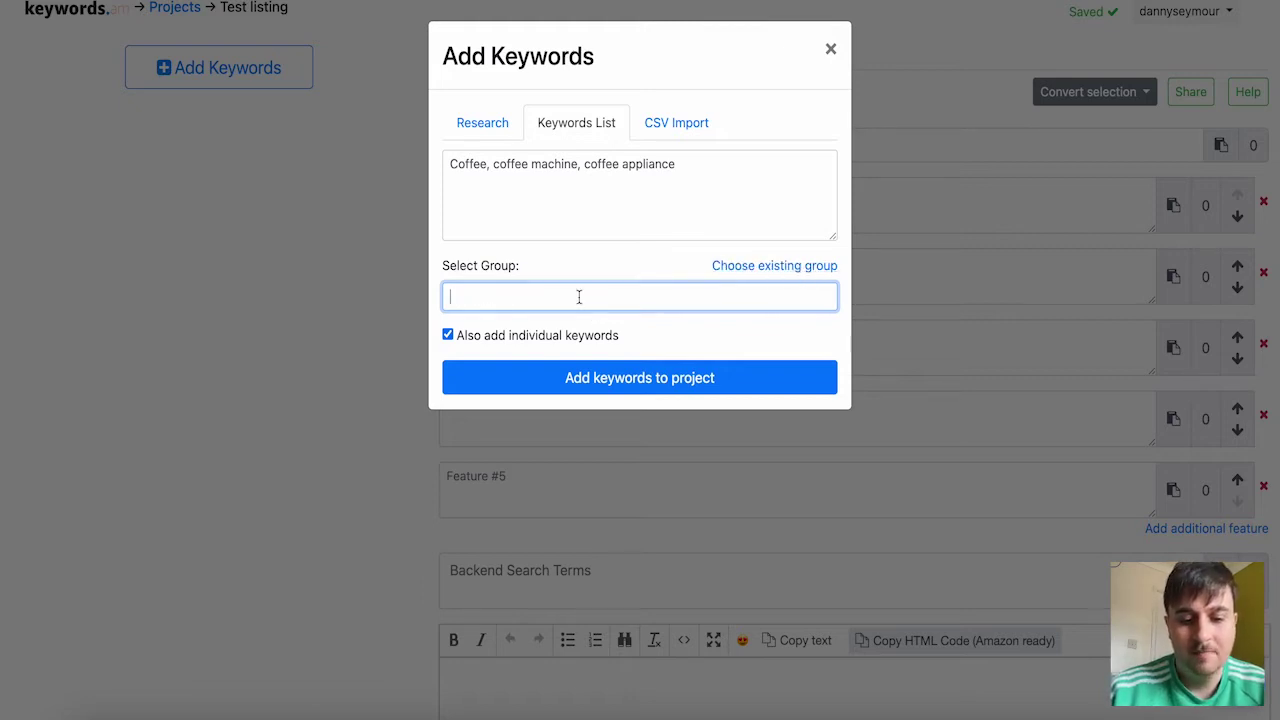
type("Coffee")
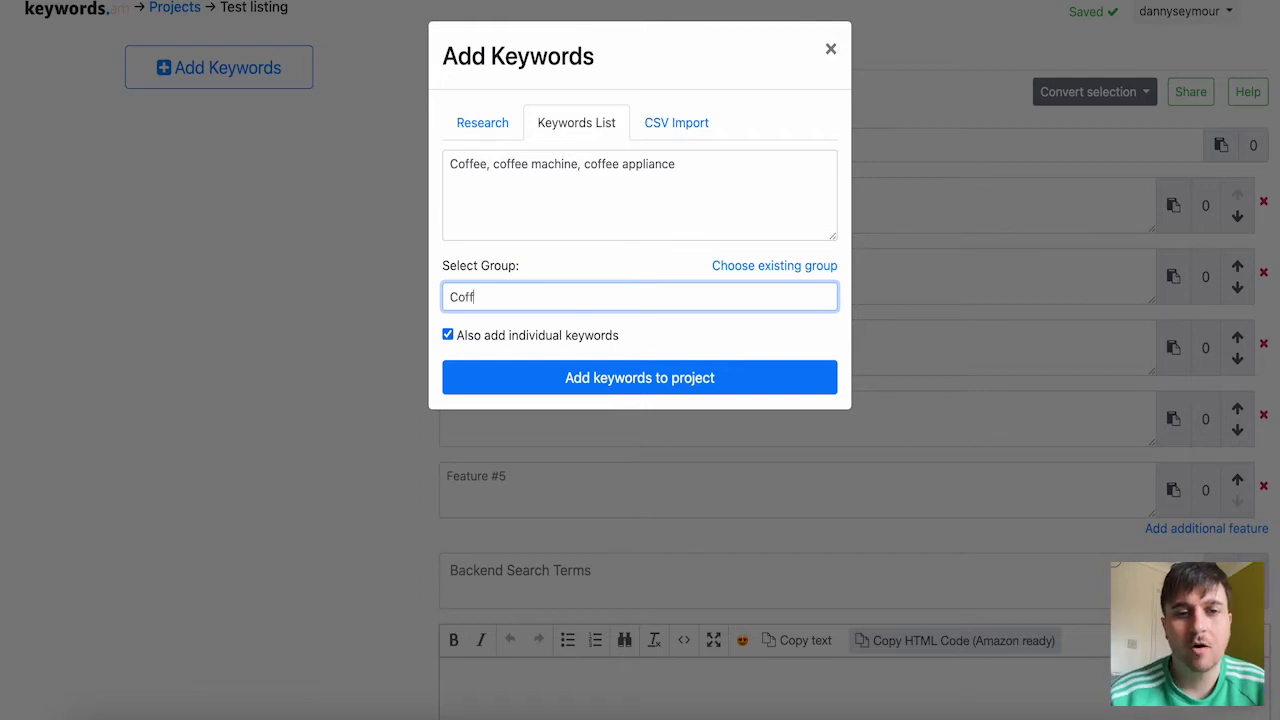
left_click(601, 380)
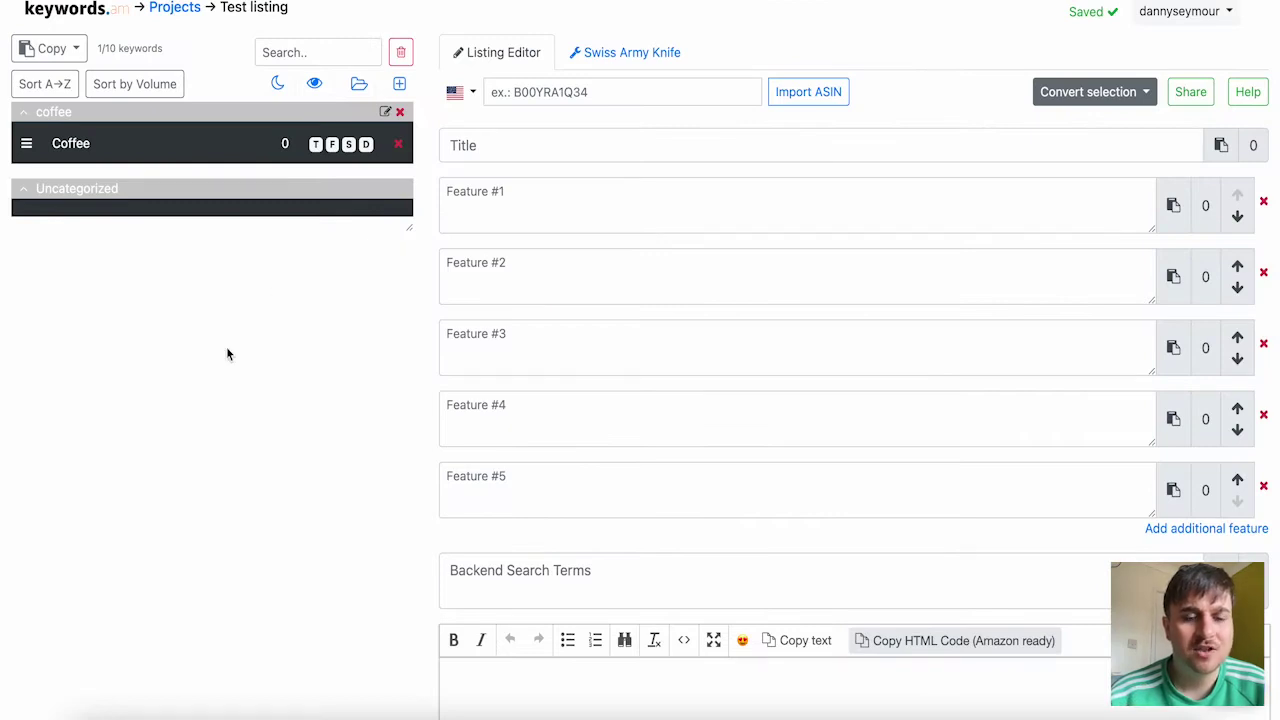
Paste 'Coffee Machine' as a new keyword and add it to the coffee group
left_click(399, 85)
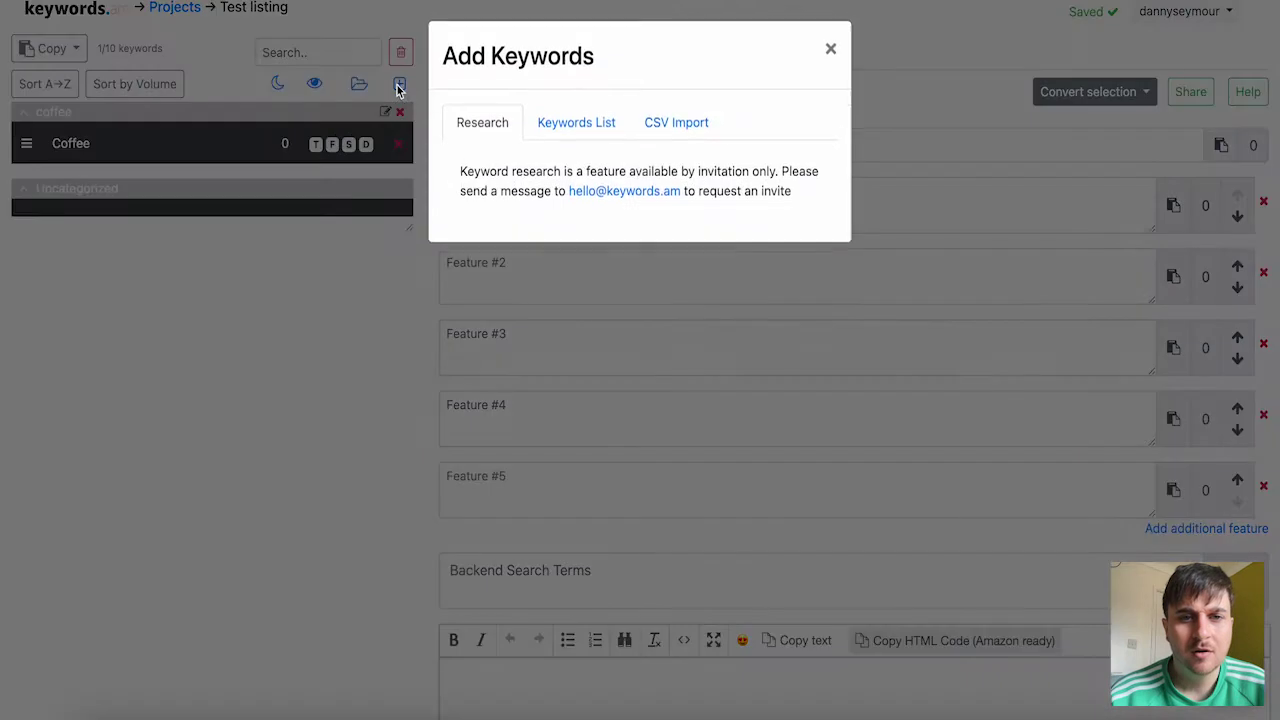
left_click(575, 122)
left_click(522, 183)
type("Coffee Machine")
left_click(633, 298)
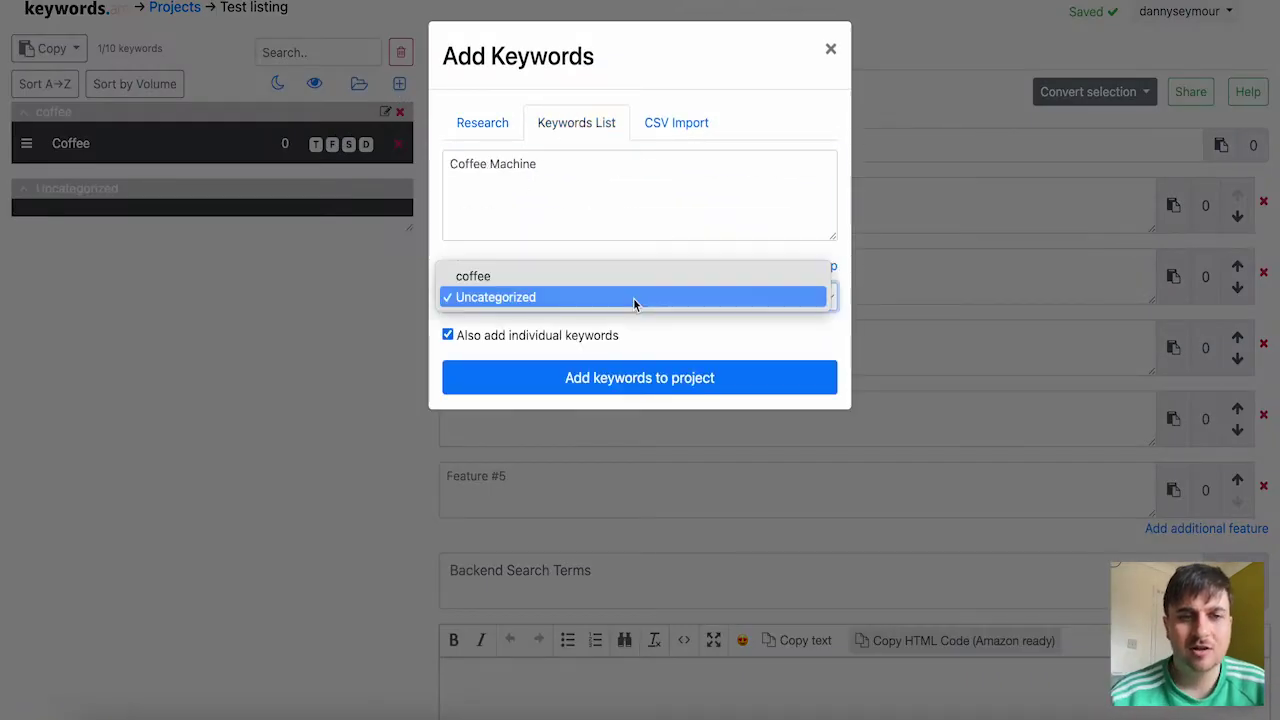
left_click(589, 277)
left_click(604, 379)
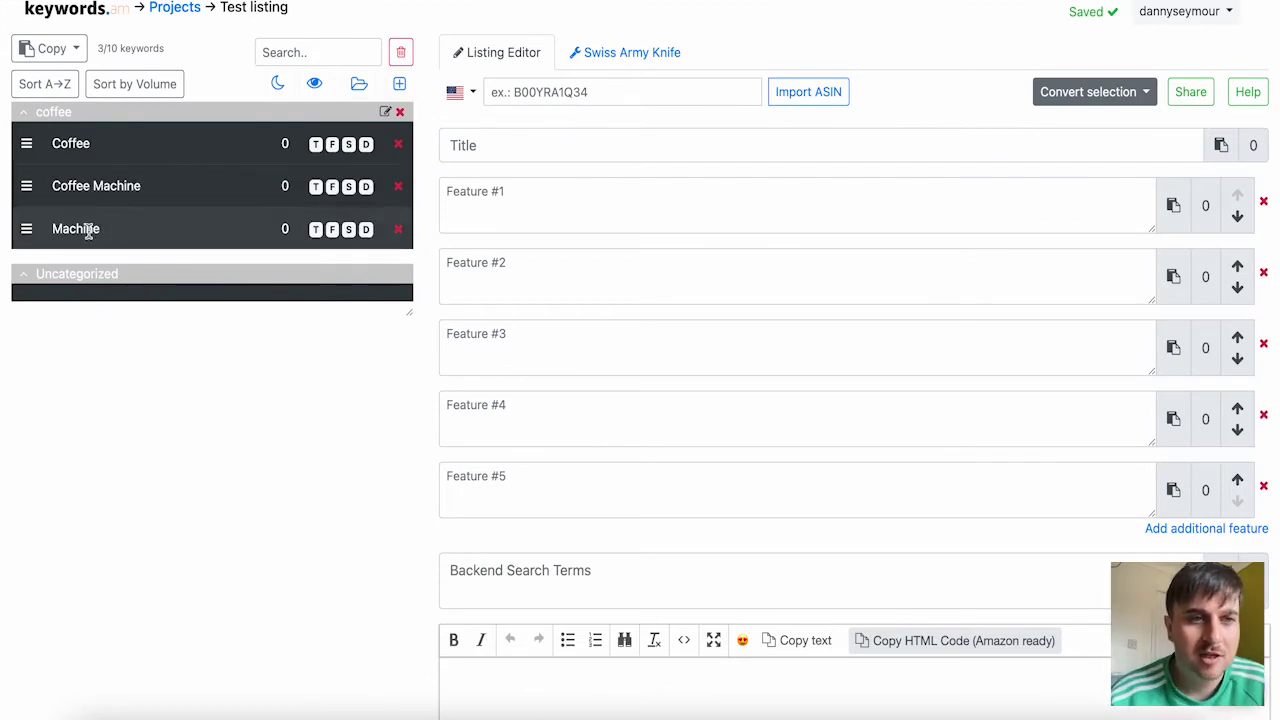
left_click(45, 48)
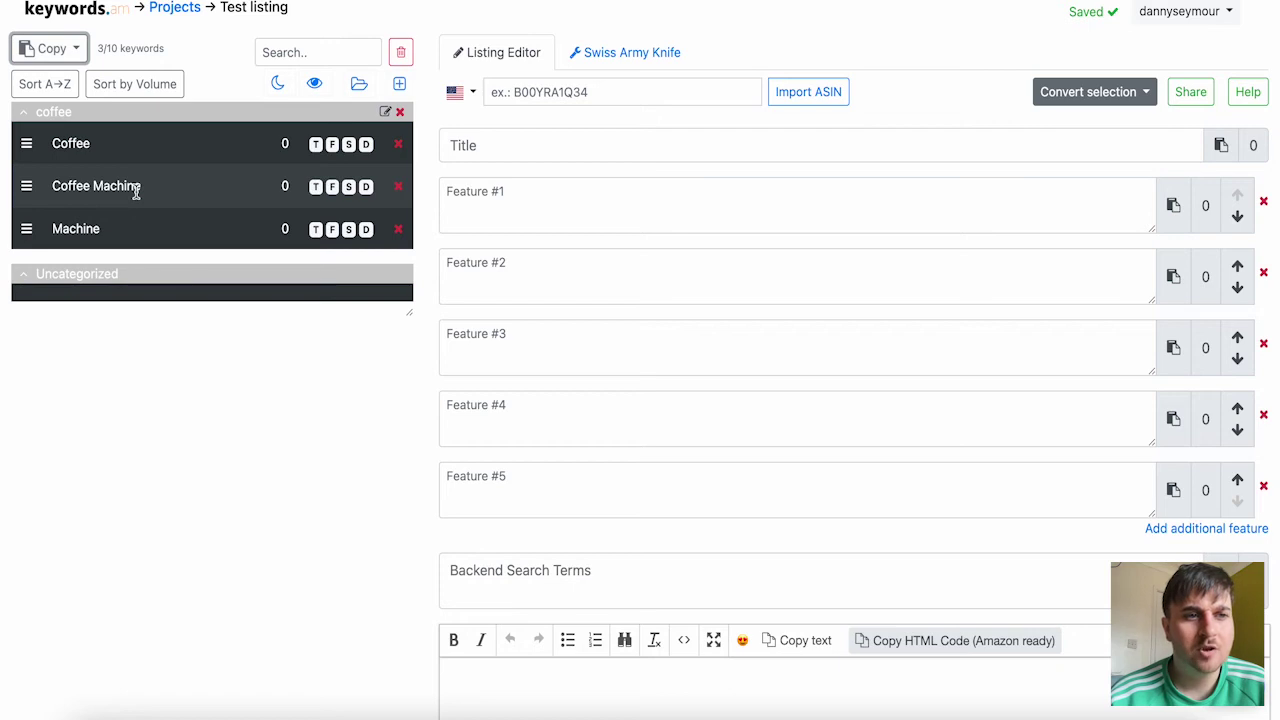
left_click(62, 55)
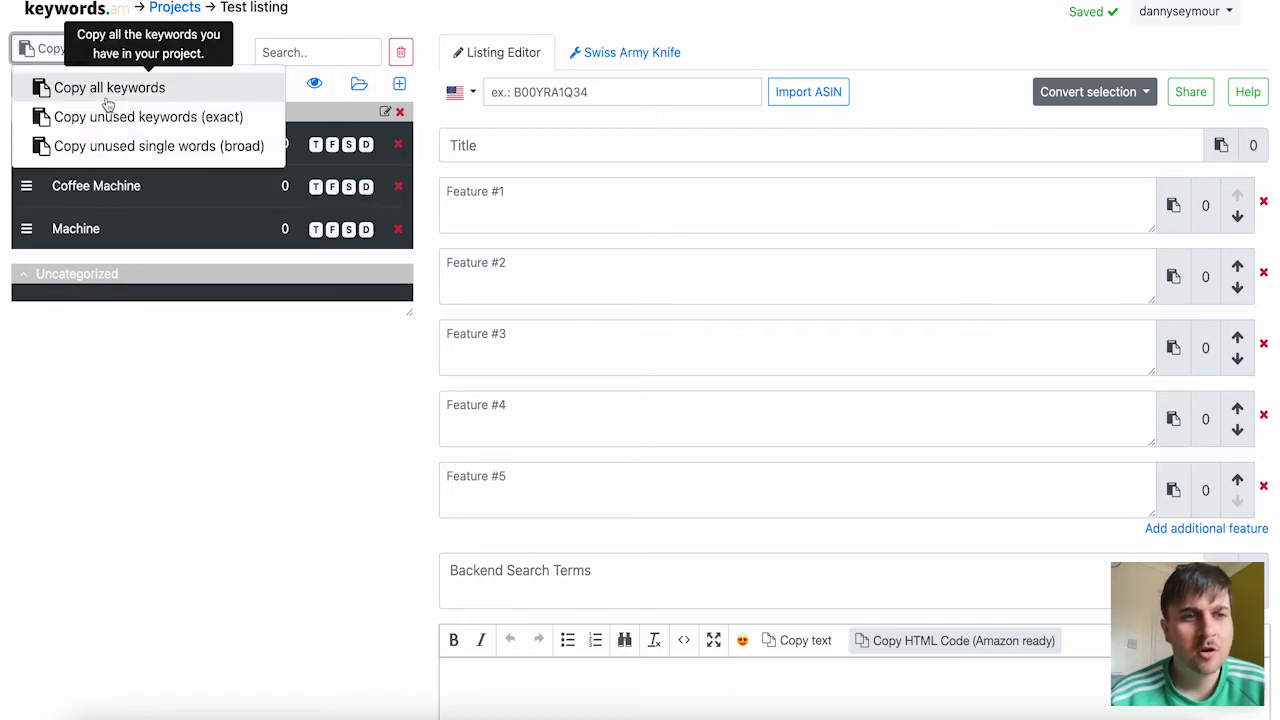
left_click(151, 160)
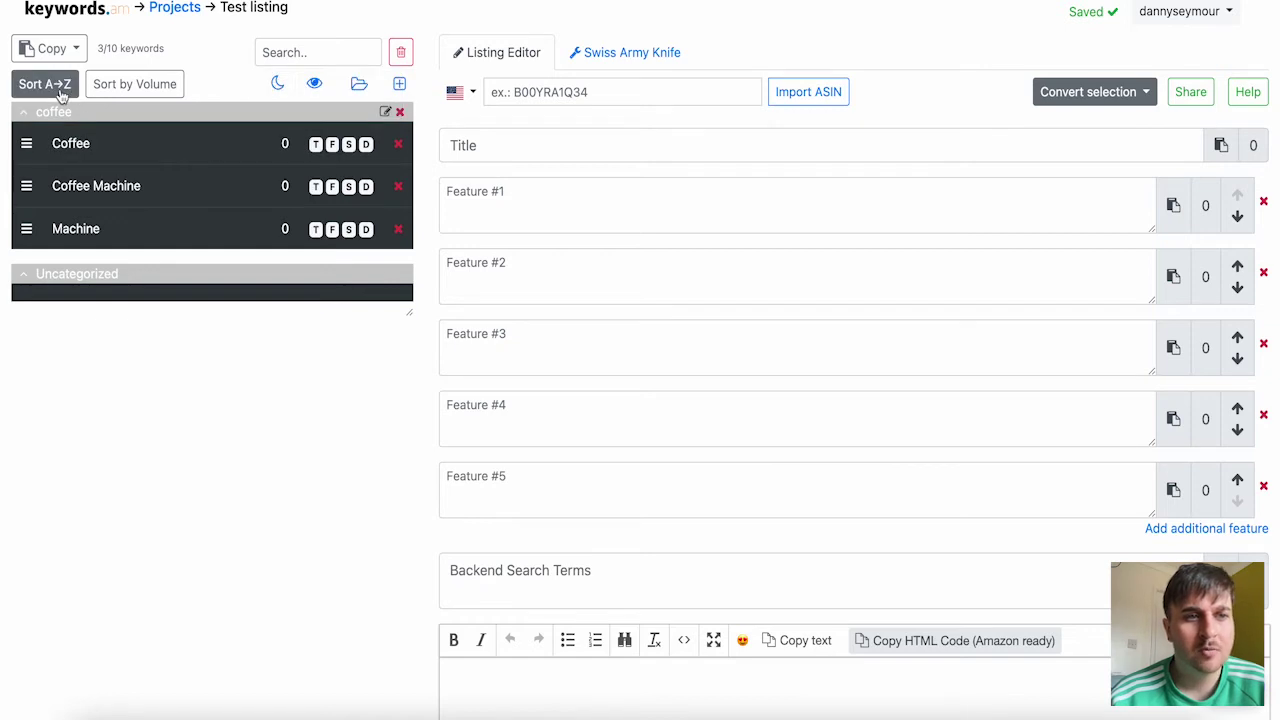
left_click(140, 86)
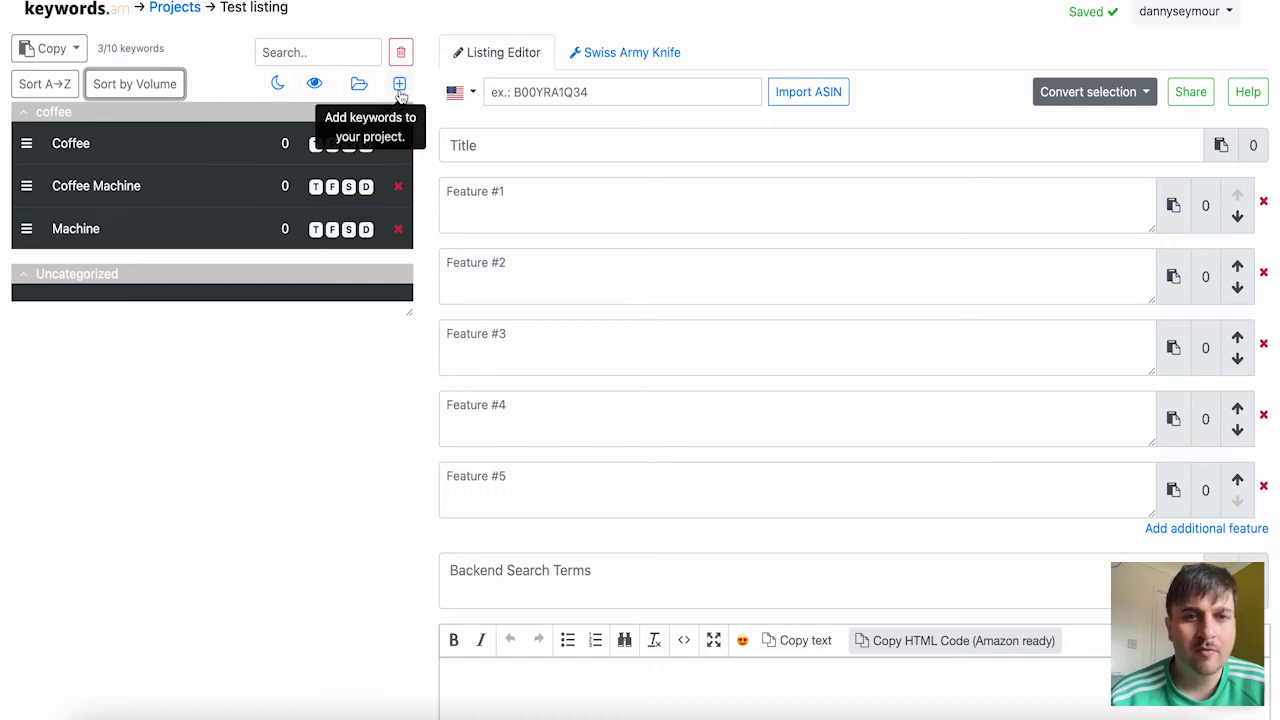
left_click(400, 86)
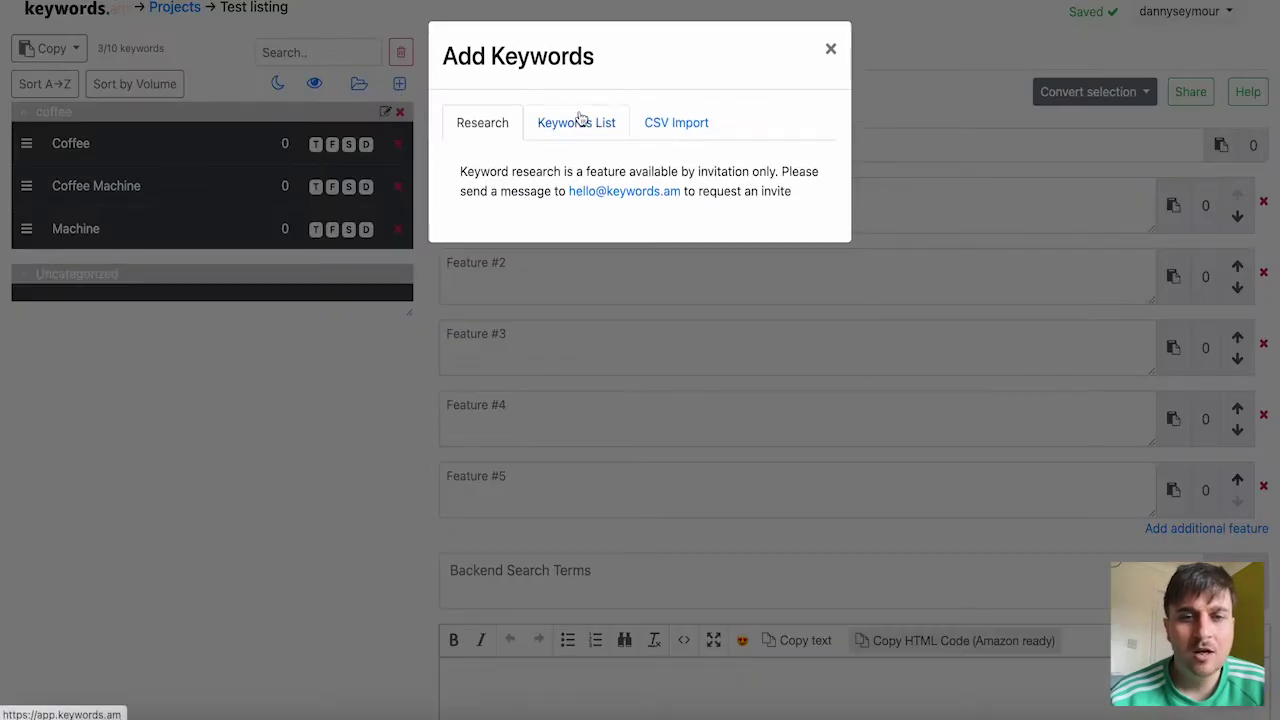
left_click(581, 118)
left_click(664, 132)
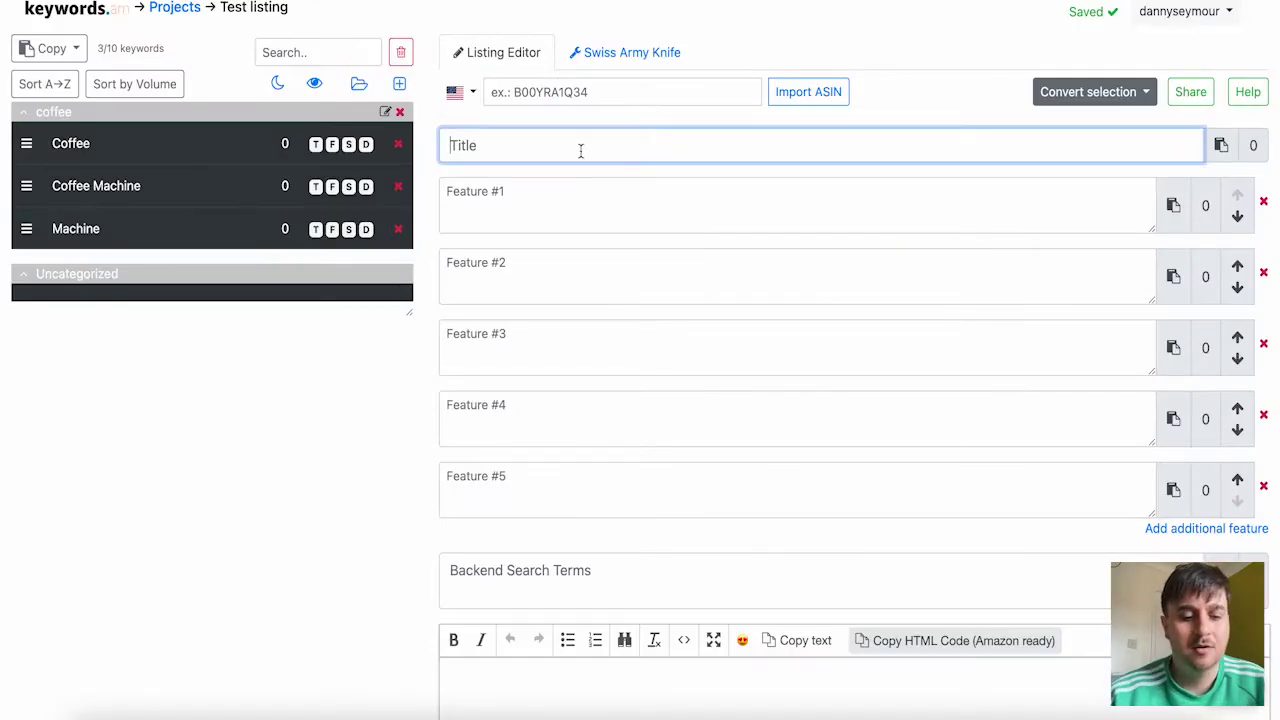
Enter the listing title 'Coffee Machine - The best coffee machine on the market'
type("C")
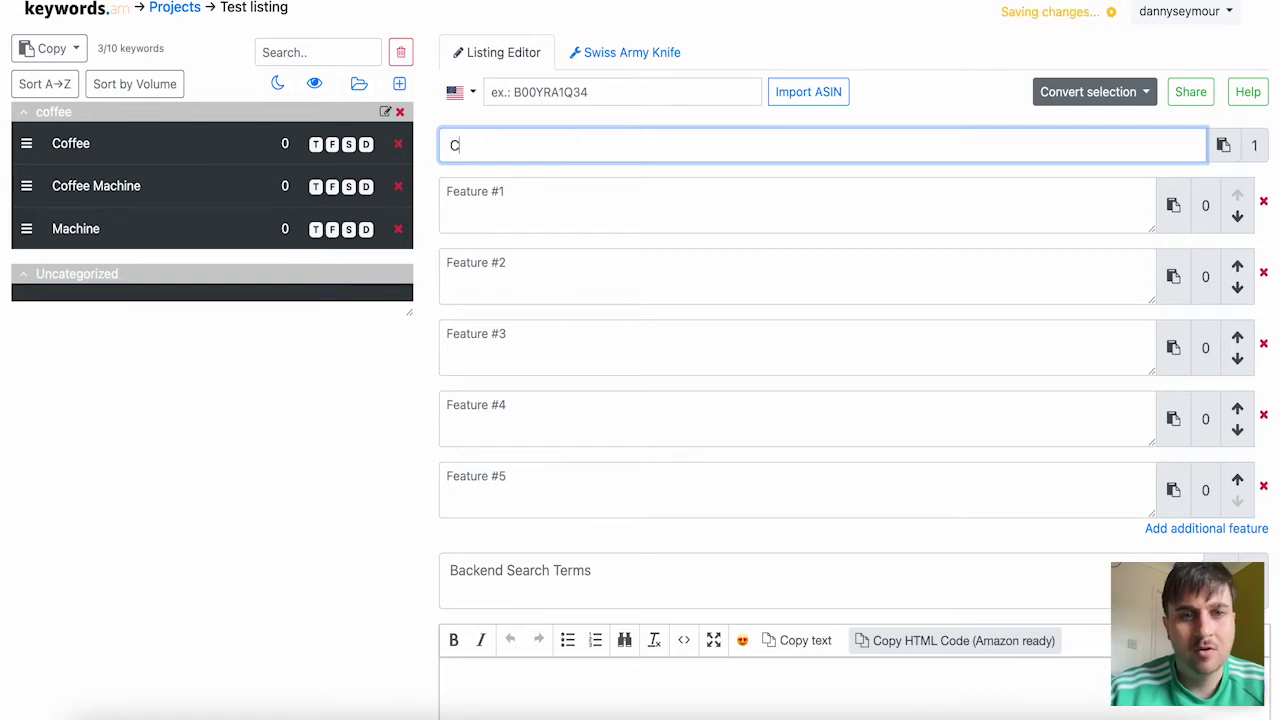
type("offee")
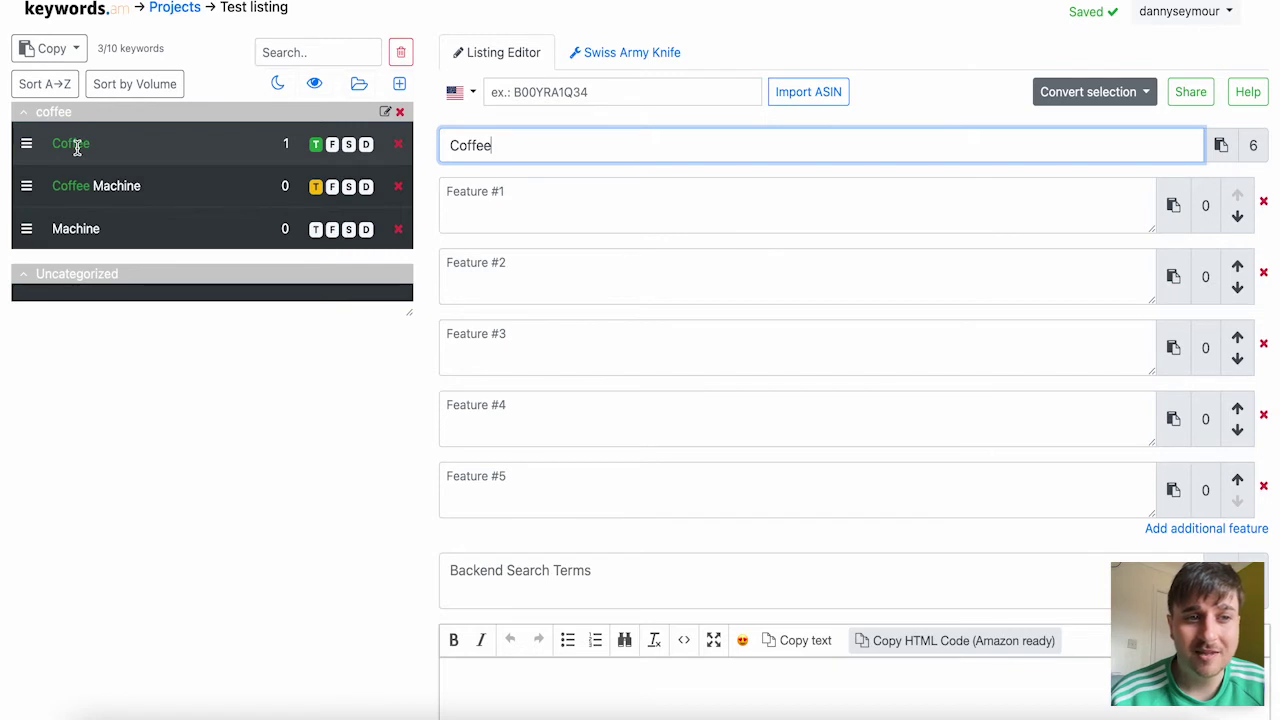
type(" Ma")
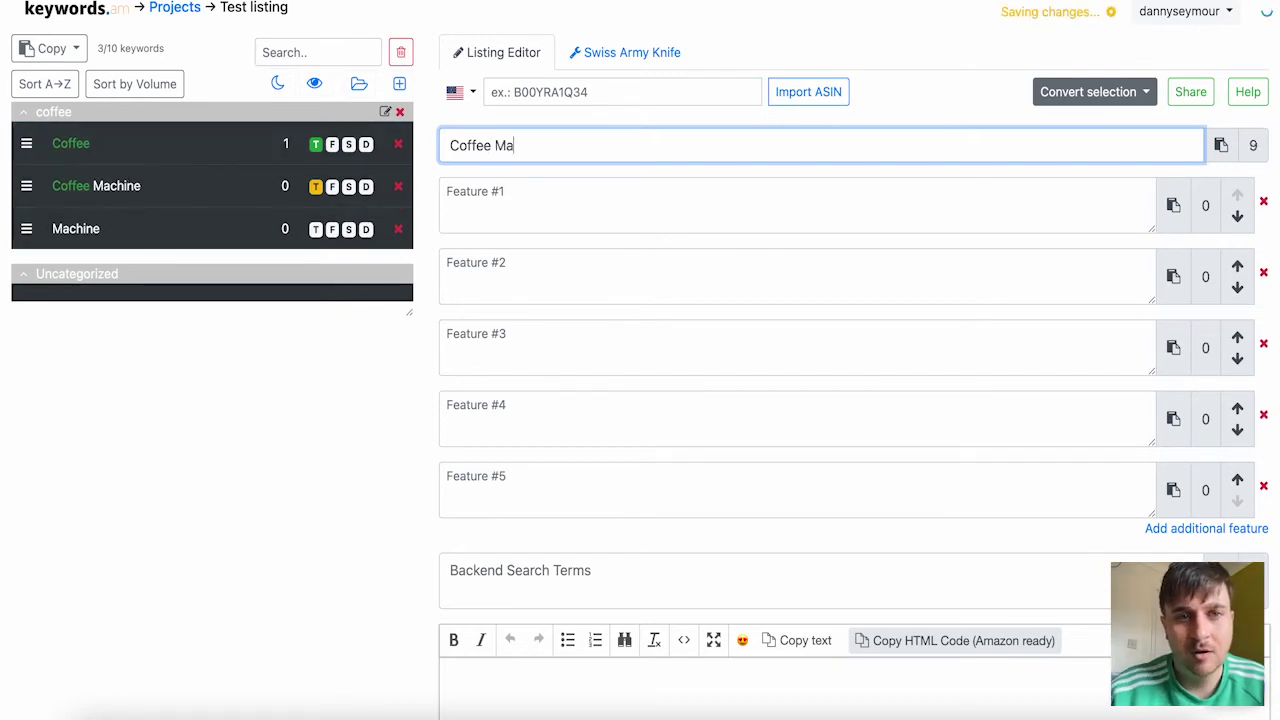
type("chine")
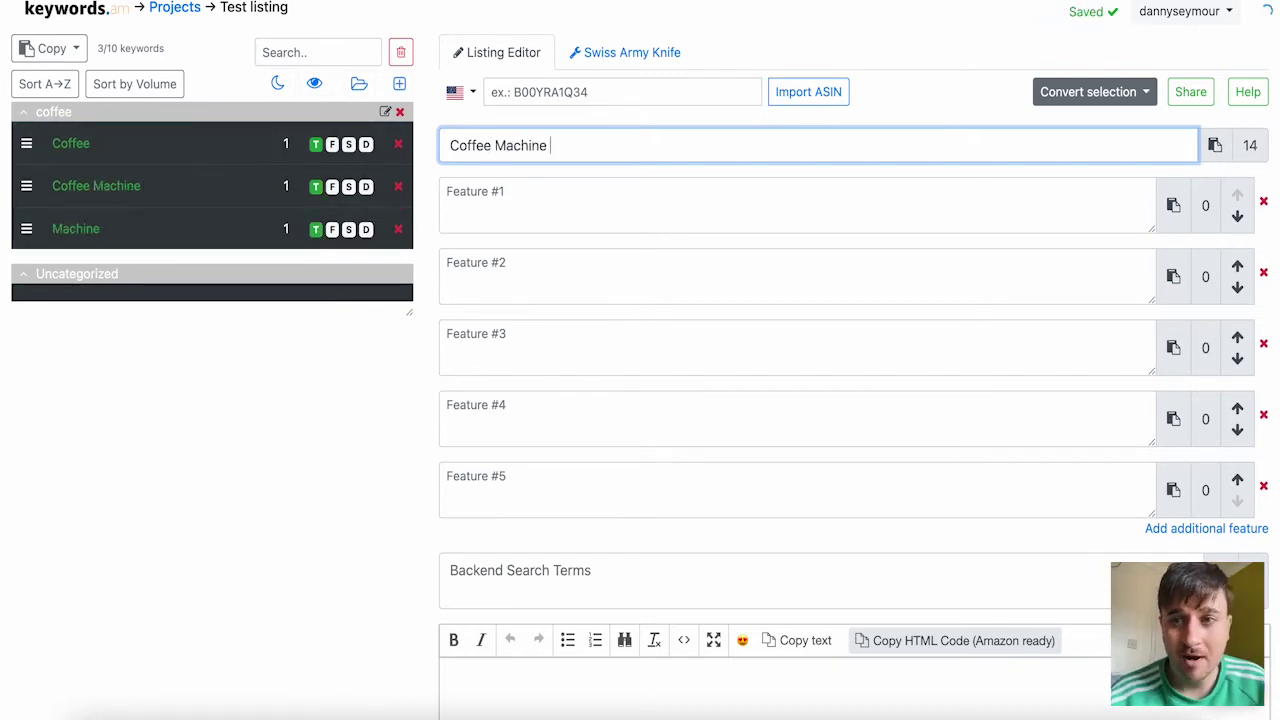
key("ctrl+v")
key("Tab")
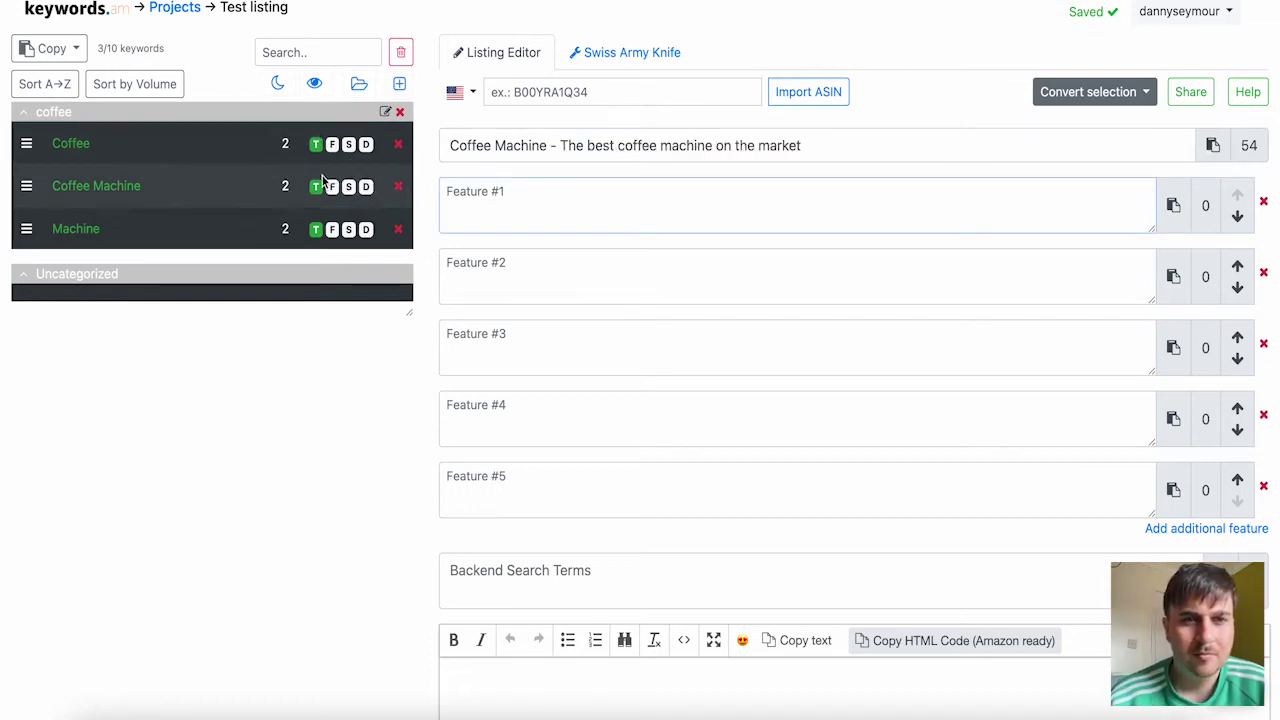
Write Feature #1 as 'Coffee Machine low cost high quality coffee' and review keyword usage counts
type("Coffee")
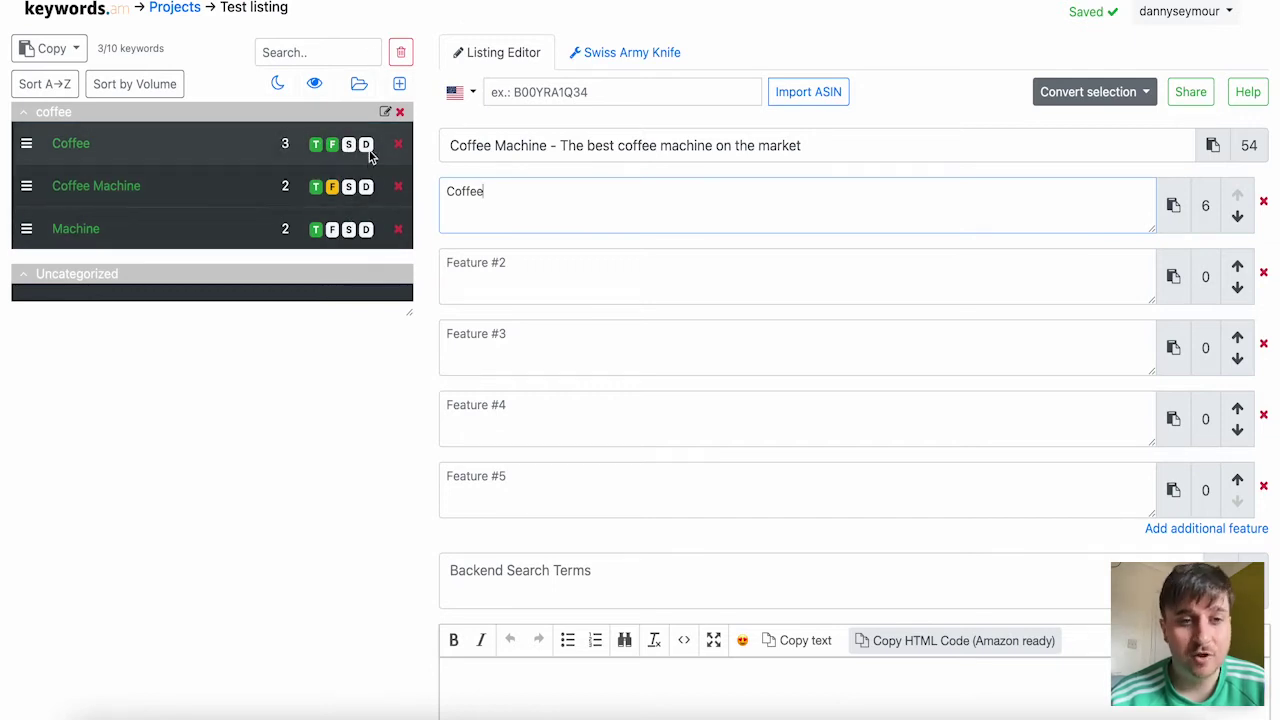
type("Machine low cost high quality coffee")
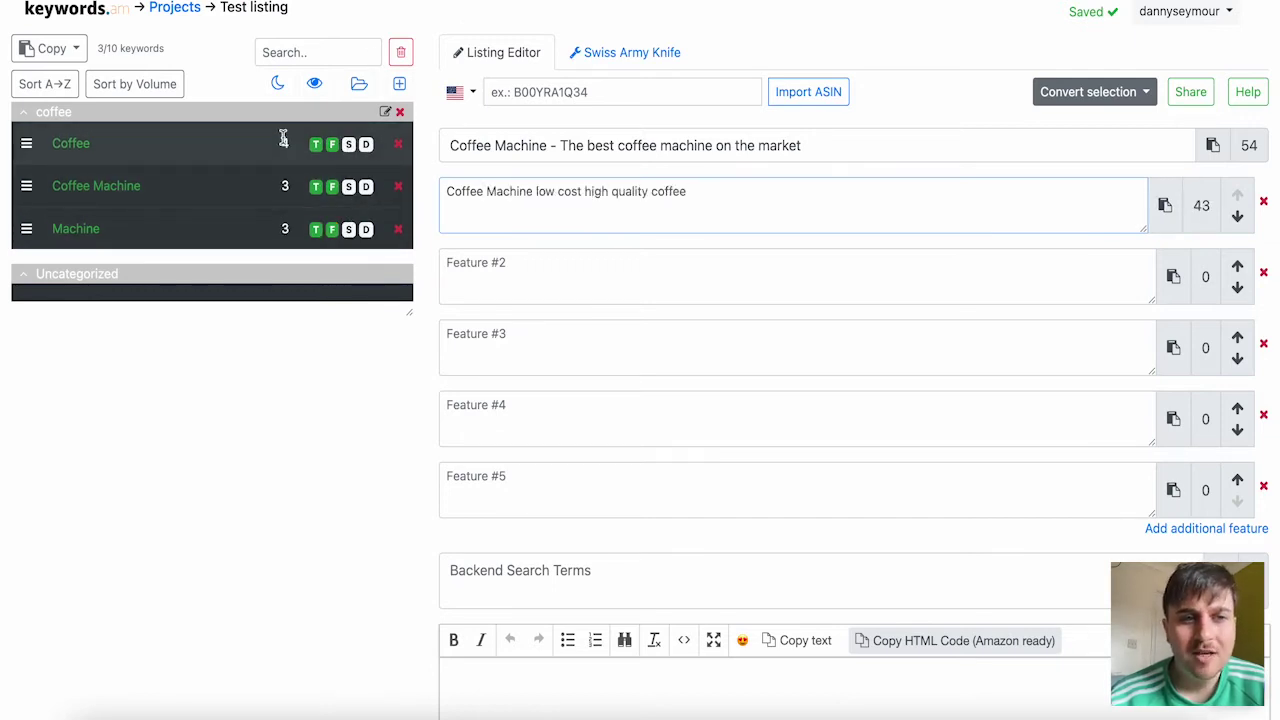
left_click_drag(283, 141, 288, 173)
double_click(286, 188)
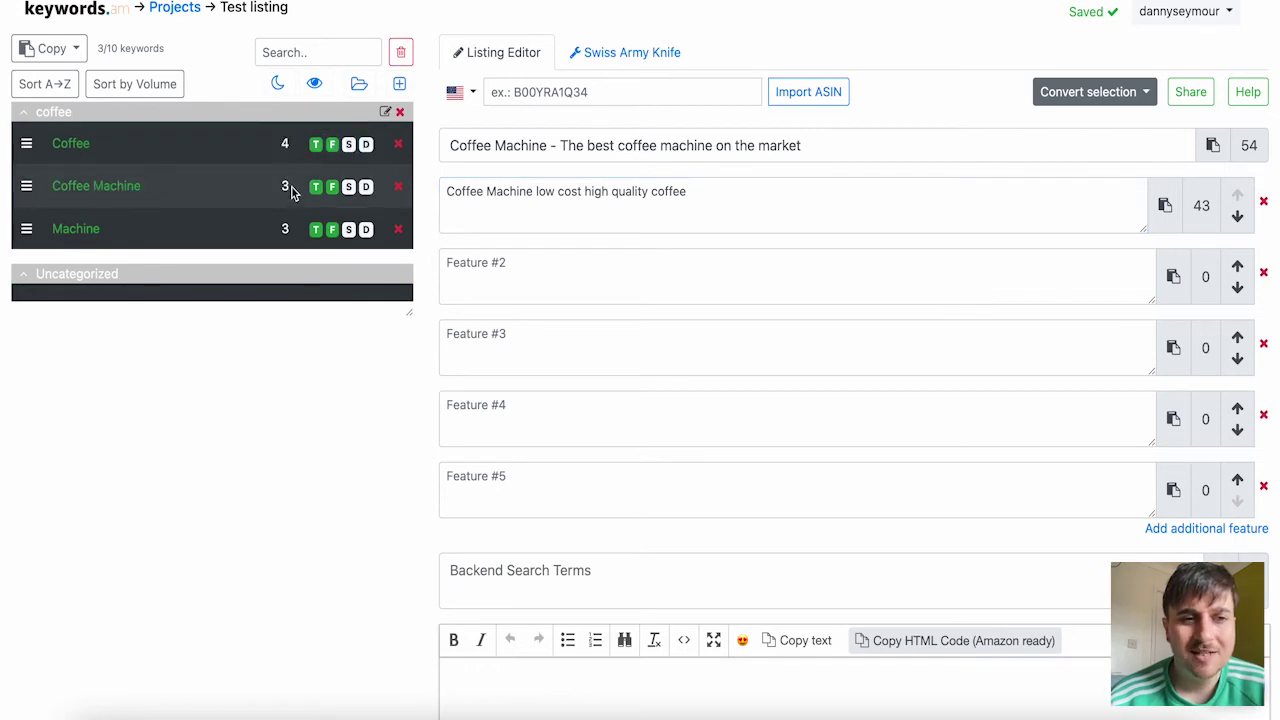
double_click(283, 229)
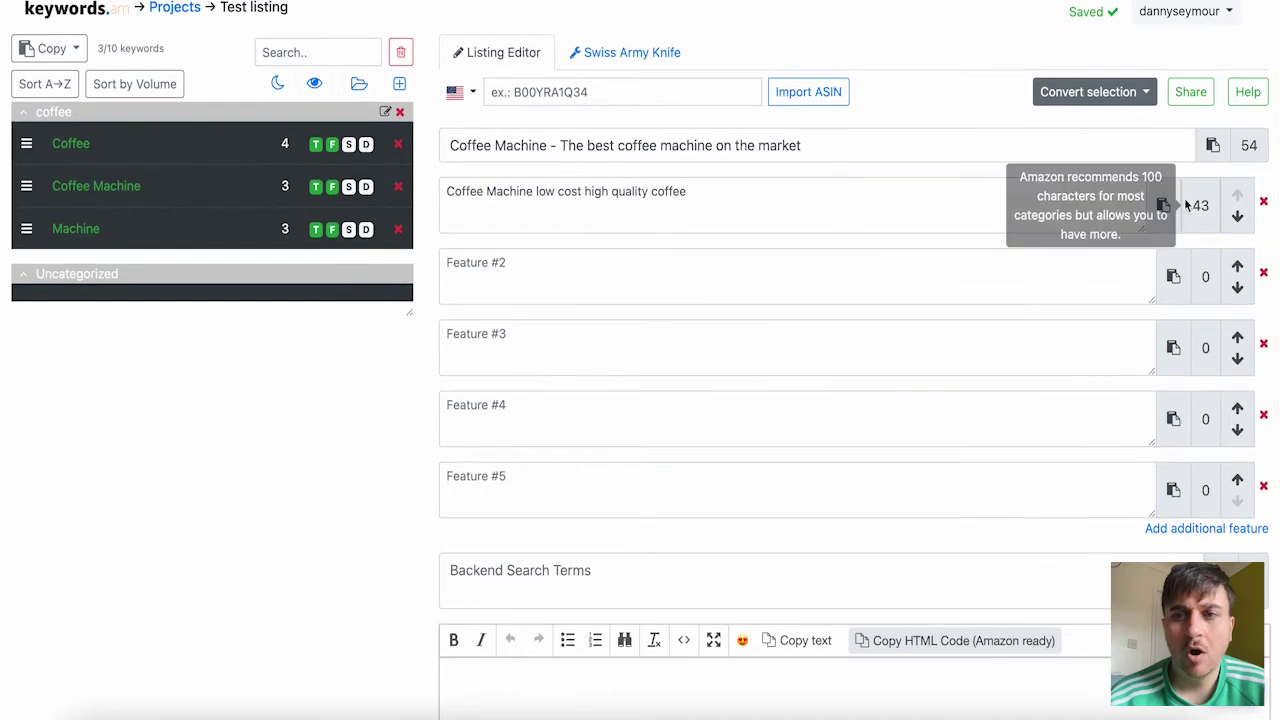
mouse_move(1201, 207)
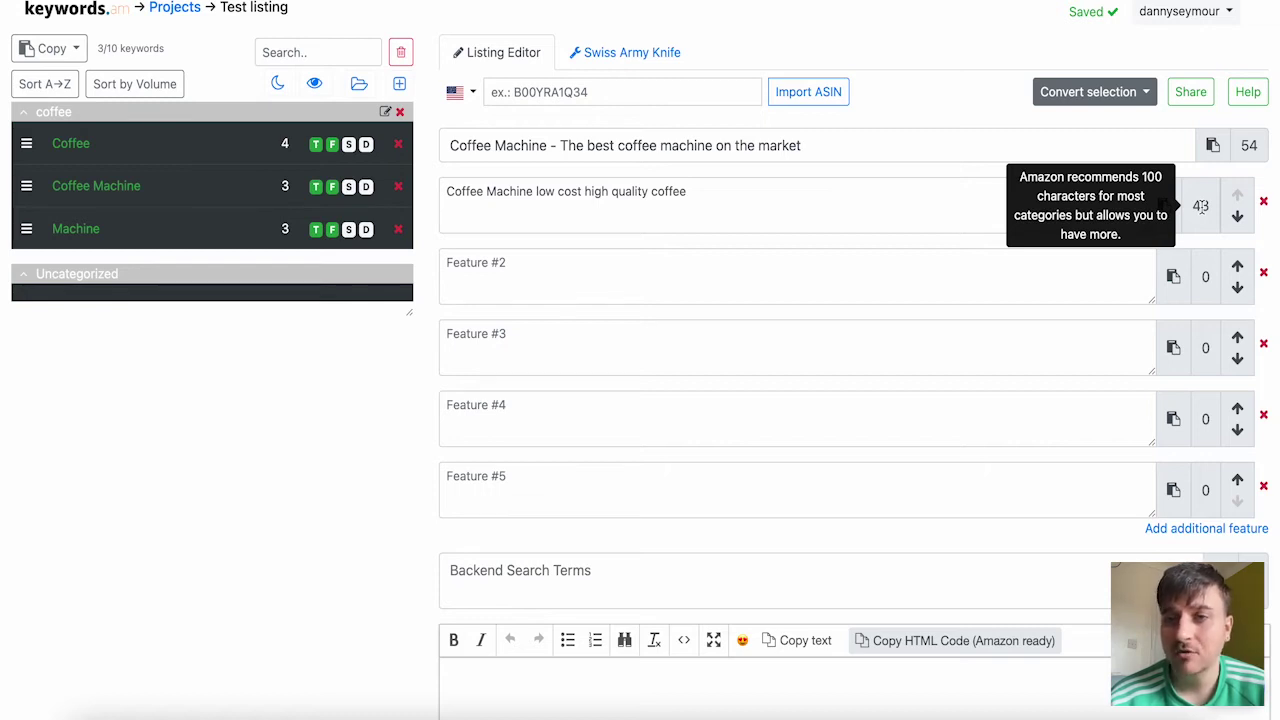
mouse_move(1246, 146)
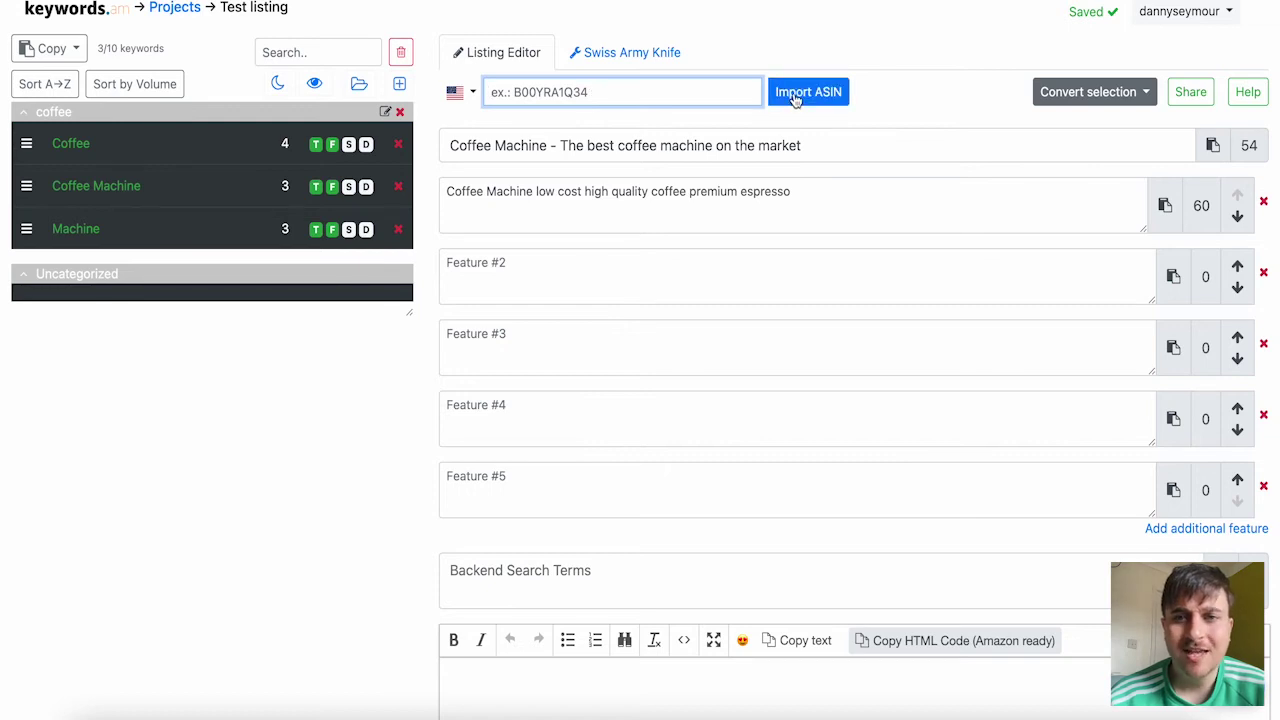
Check the Amazon marketplace list, then place the cursor in the product description editor
left_click(472, 93)
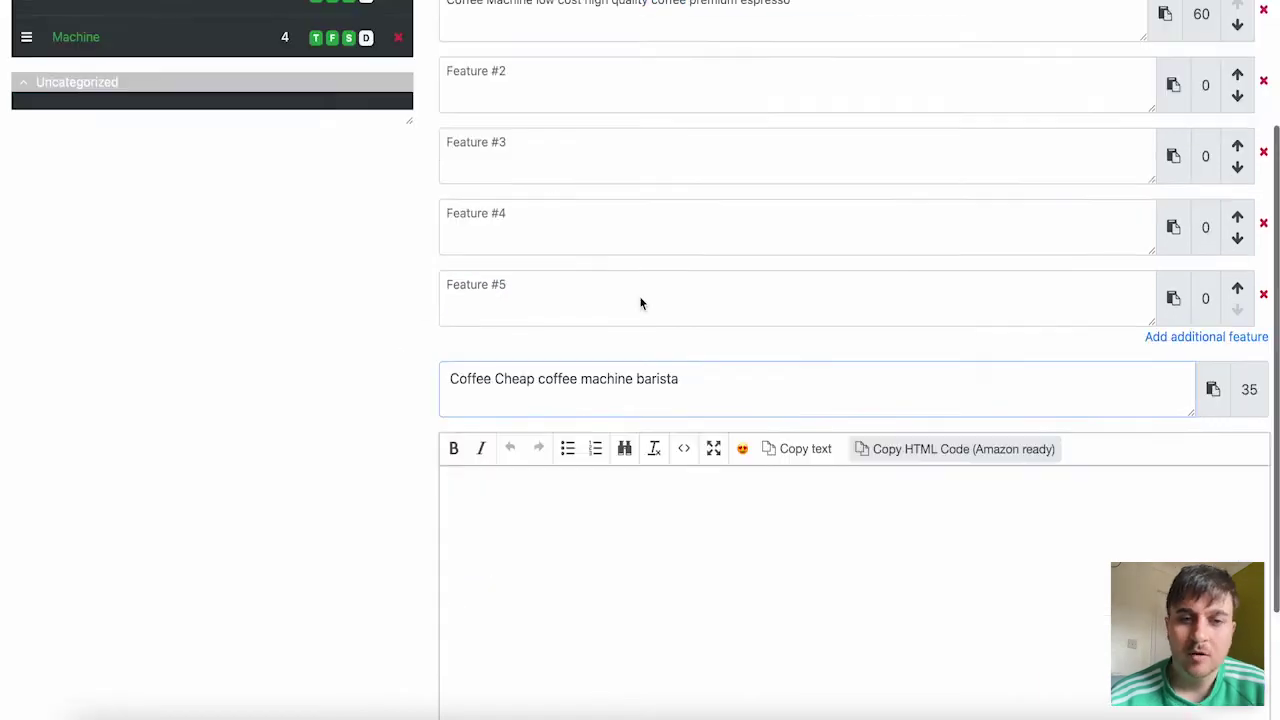
scroll(640, 300, "up", 1)
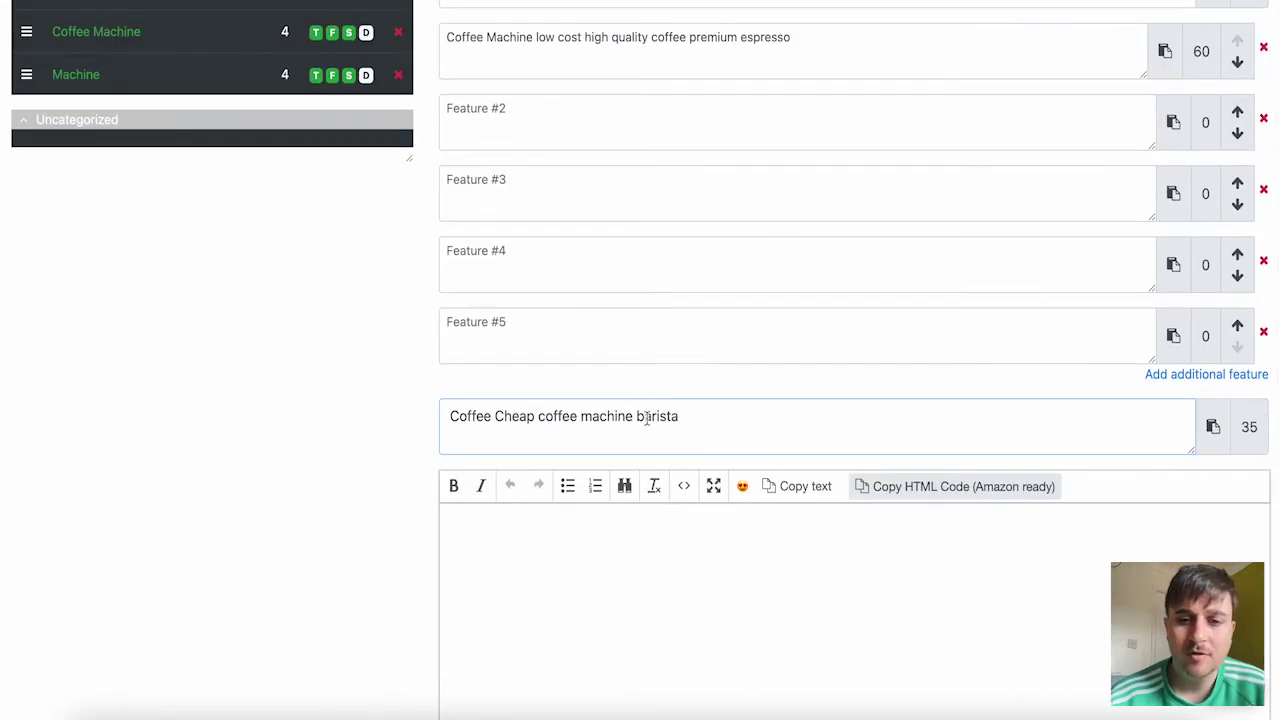
scroll(757, 434, "down", 2)
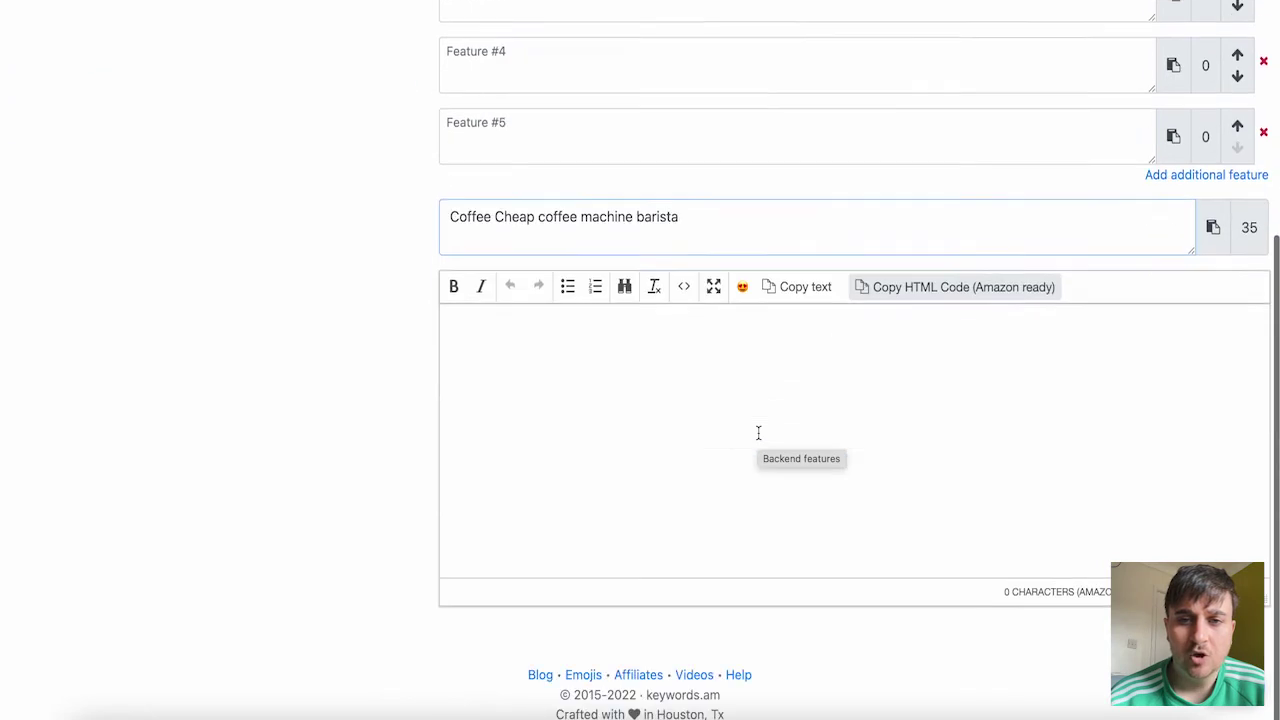
left_click(626, 351)
scroll(626, 351, "up", 1)
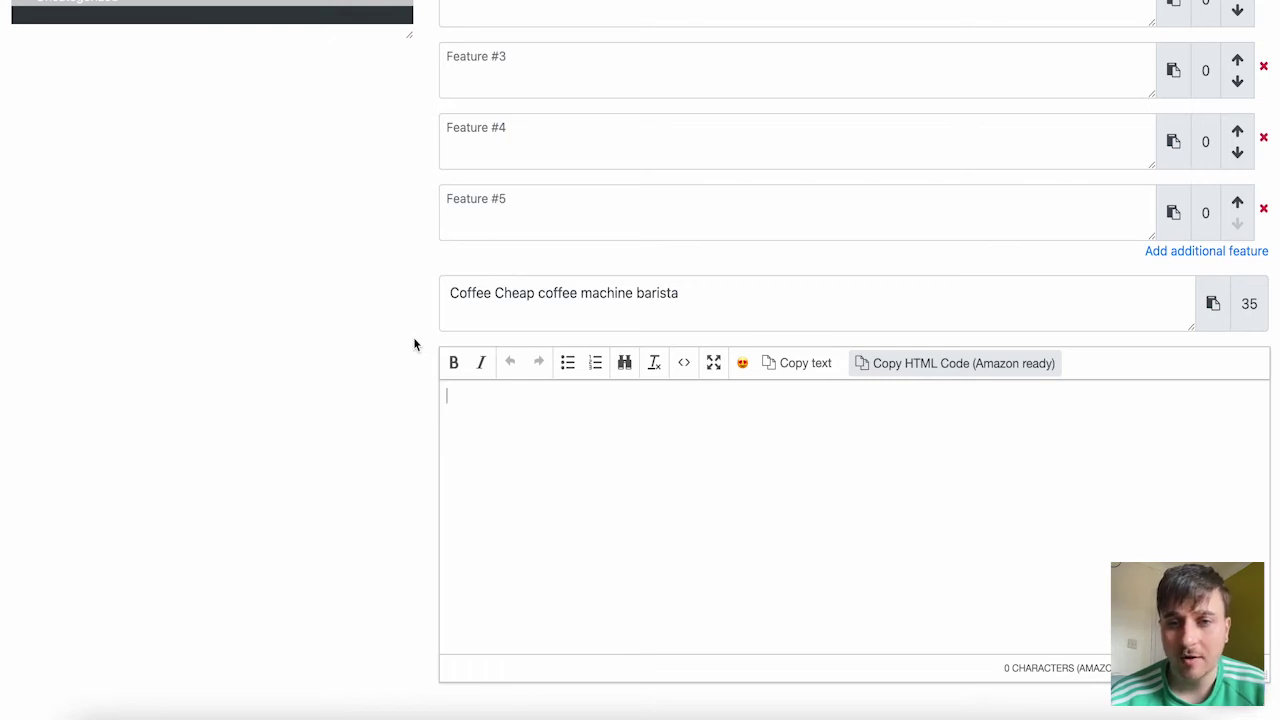
Paste 'This is the greatest coffee machine on the market' as the description, leaving it unformatted after toggling bold and italic
key("ctrl+v")
scroll(669, 180, "up", 4)
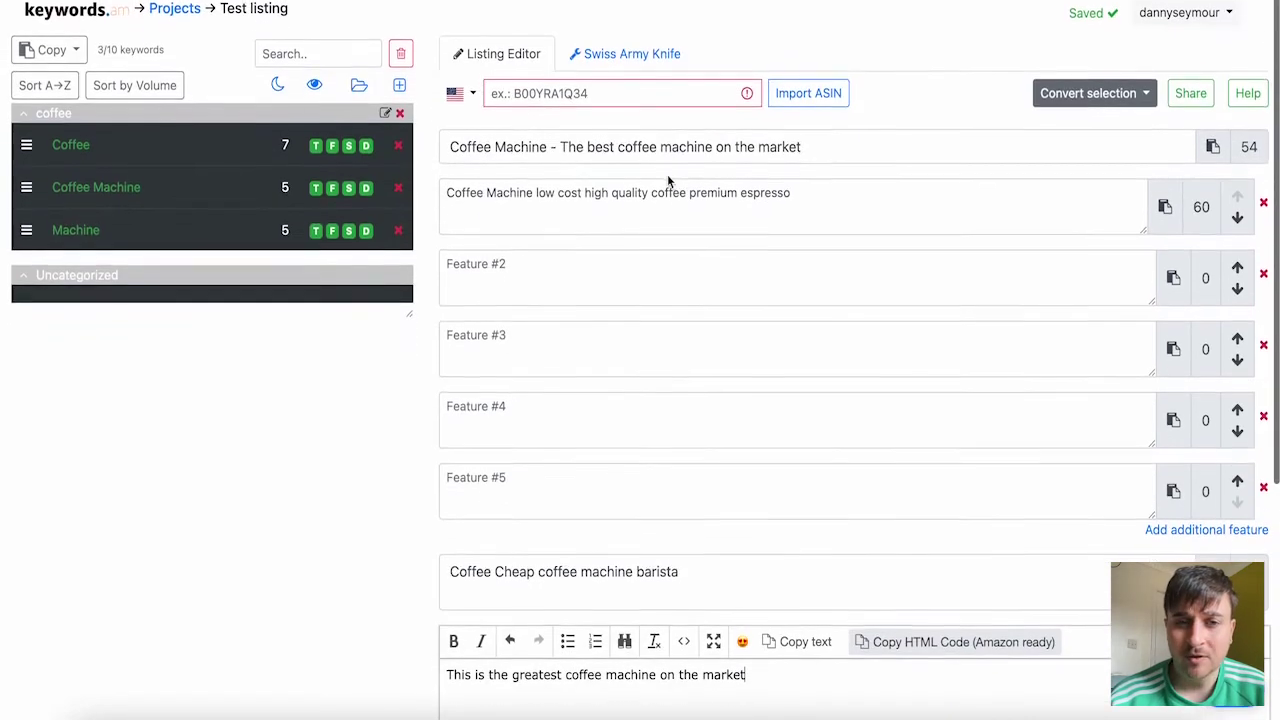
scroll(669, 170, "down", 4)
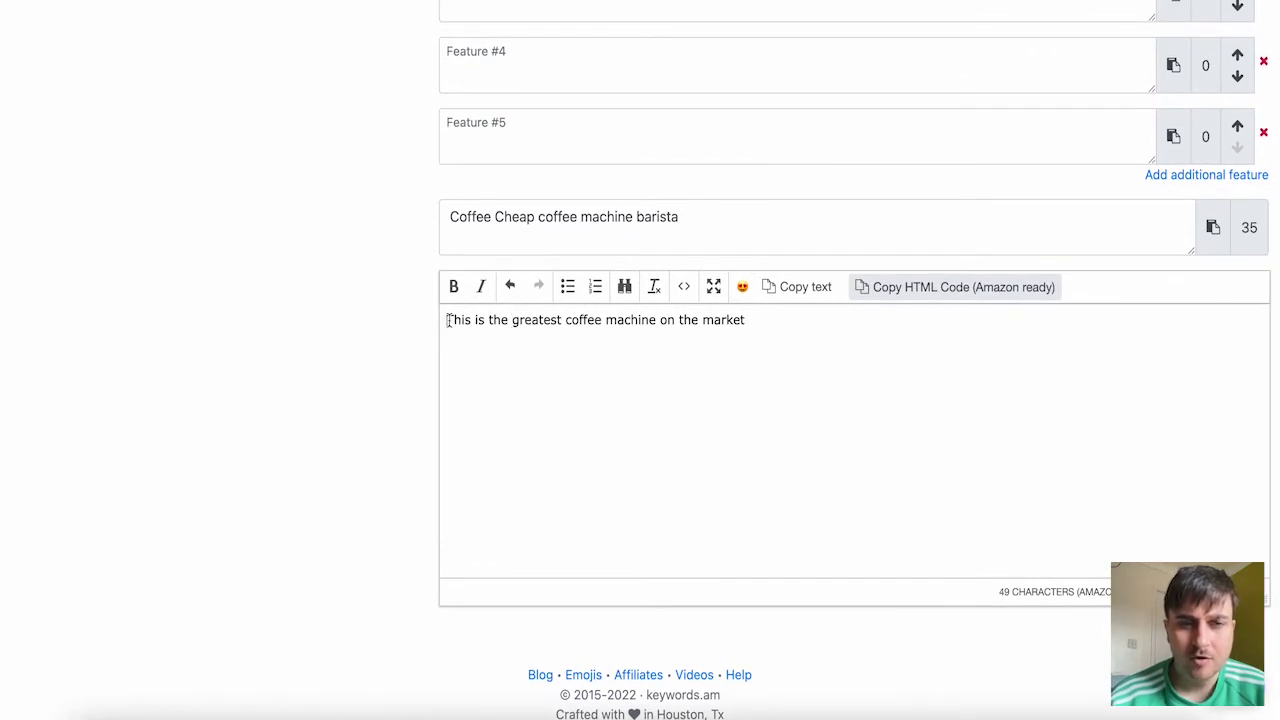
left_click_drag(447, 320, 766, 363)
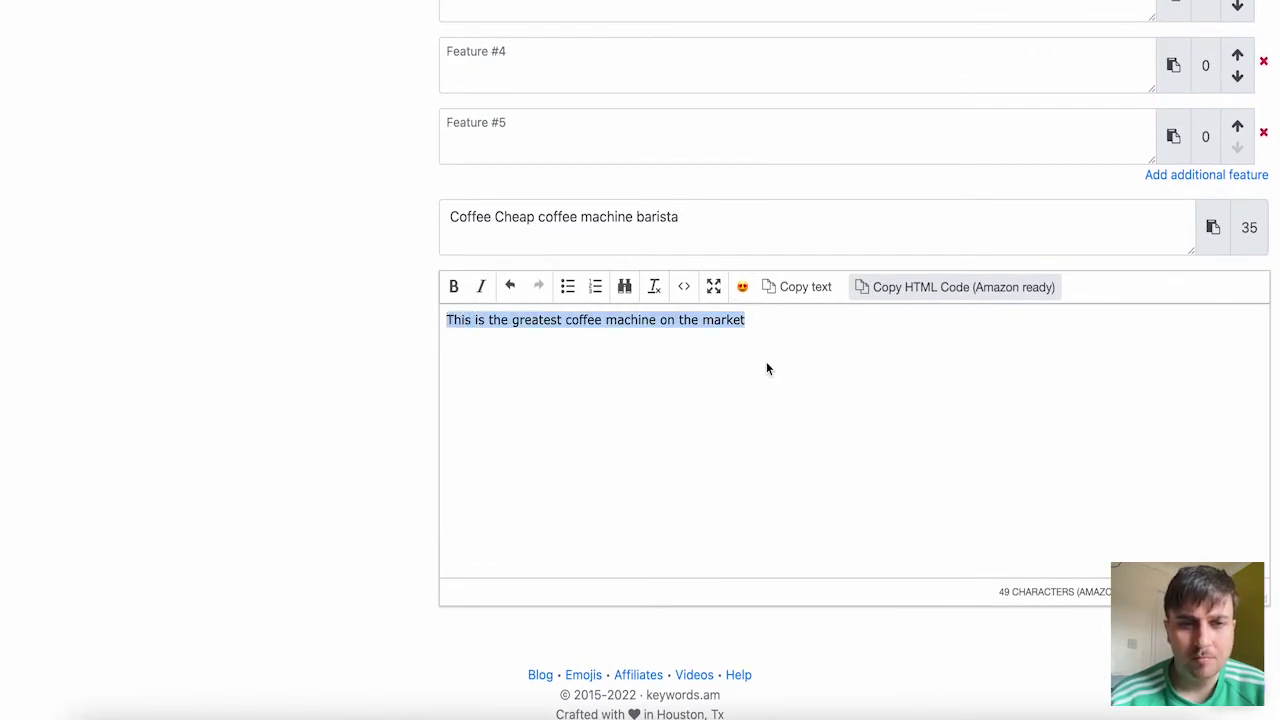
left_click(452, 288)
left_click(451, 289)
left_click(481, 290)
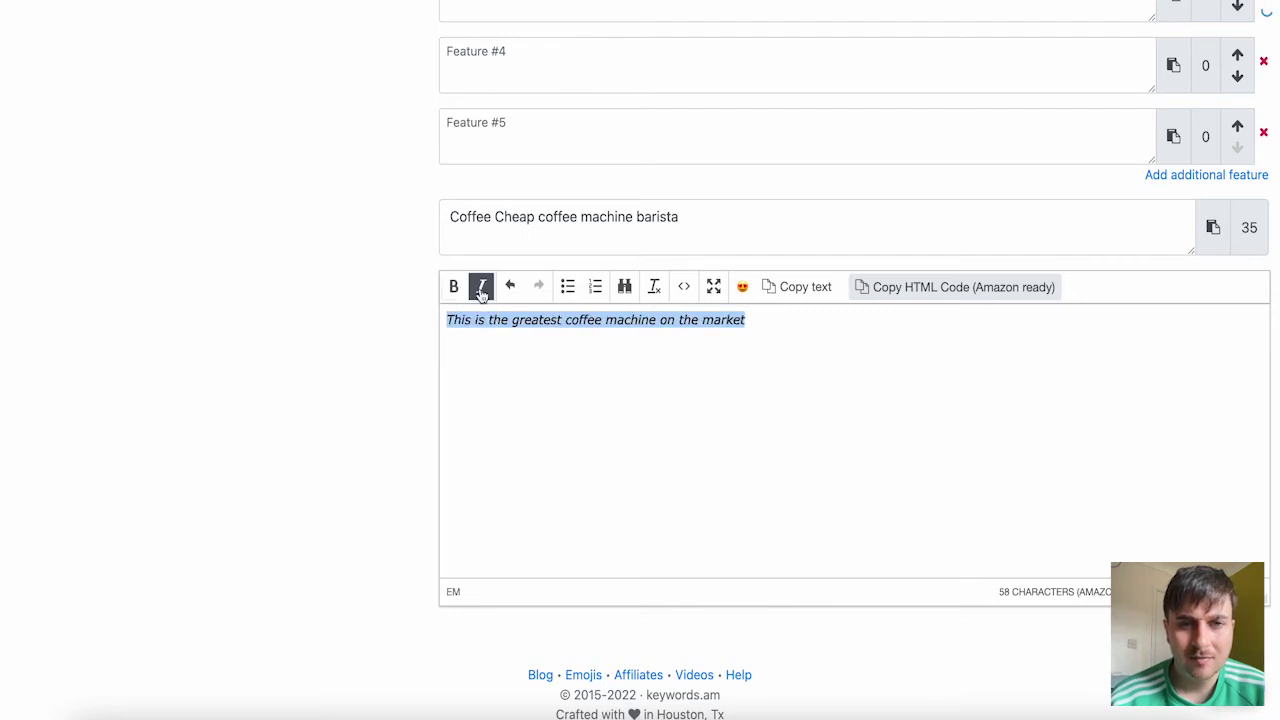
left_click(481, 290)
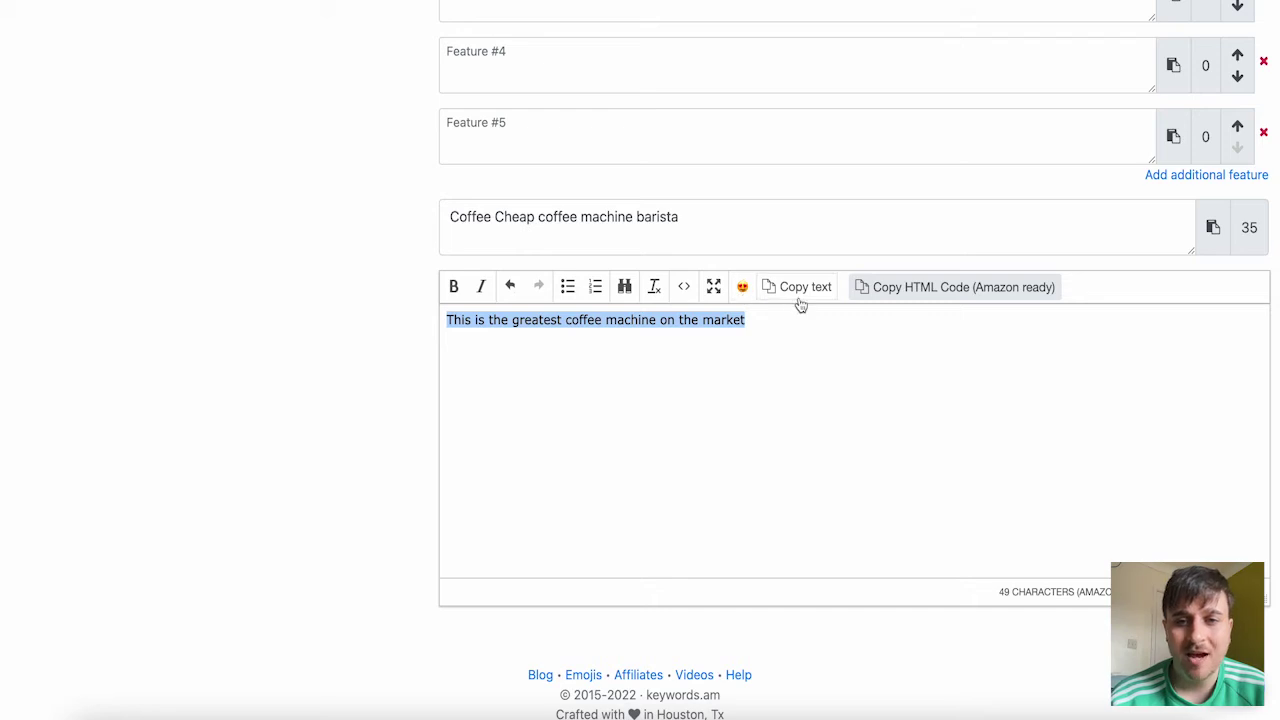
Copy the description as Amazon-ready HTML and paste the keyword line into the Swiss Army Knife input
left_click(942, 290)
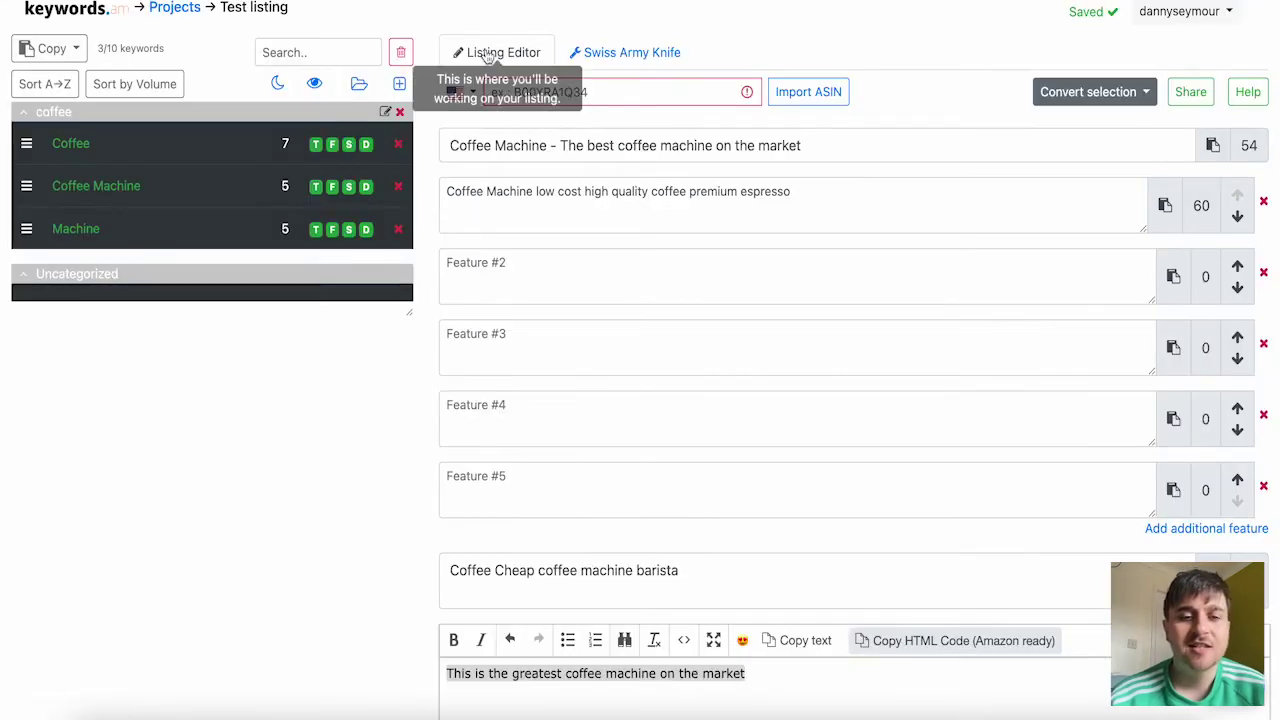
left_click(624, 56)
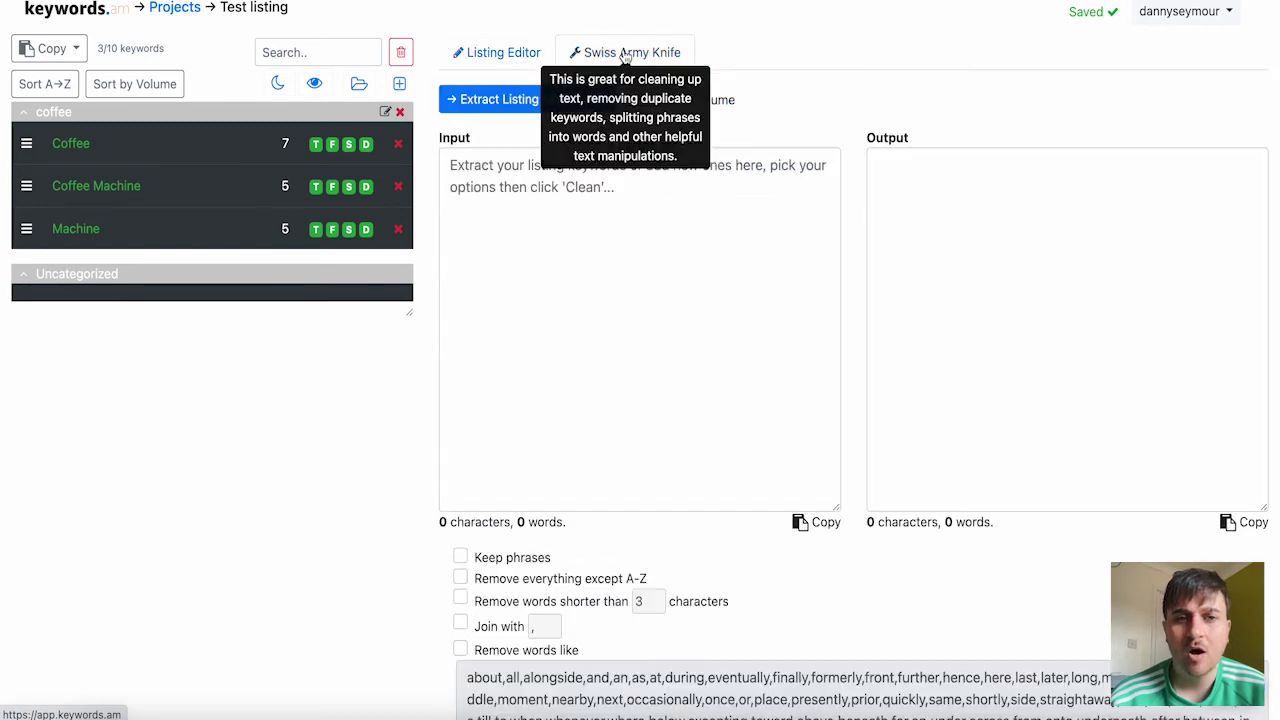
left_click(466, 196)
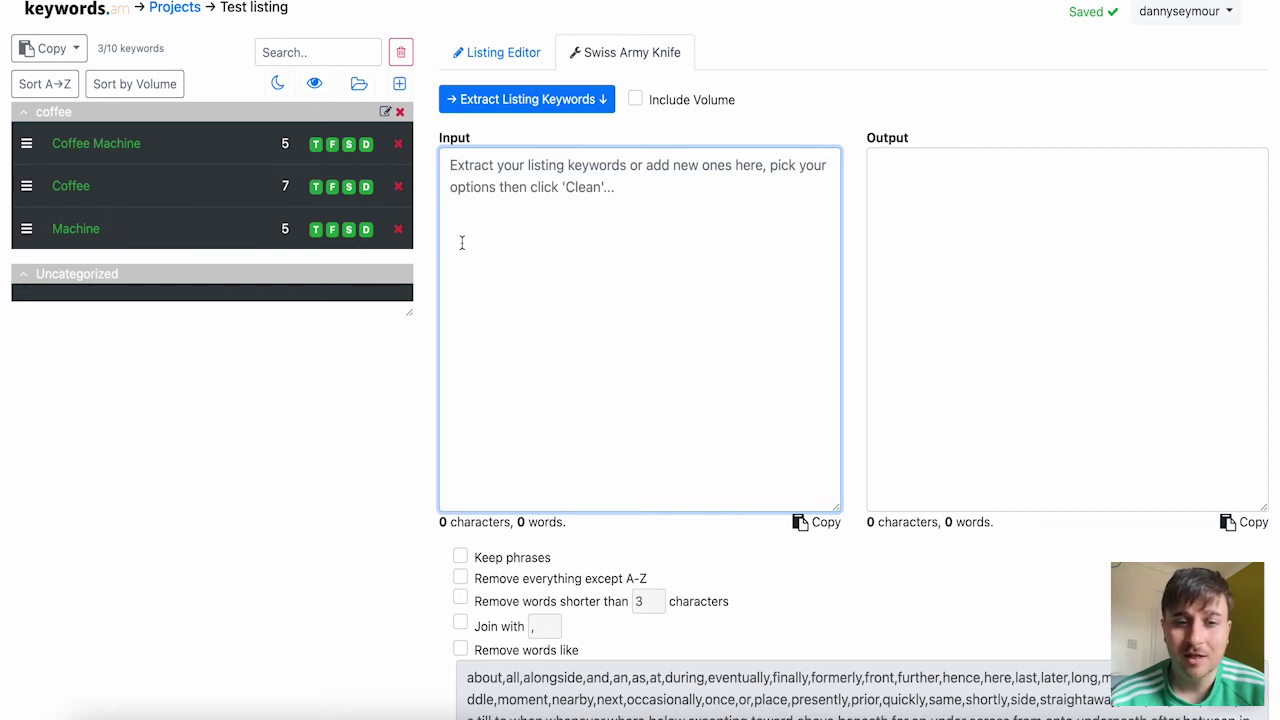
key("ctrl+v")
key("Tab")
Clean the keywords into a single-word list and select the entire output
scroll(543, 286, "down", 2)
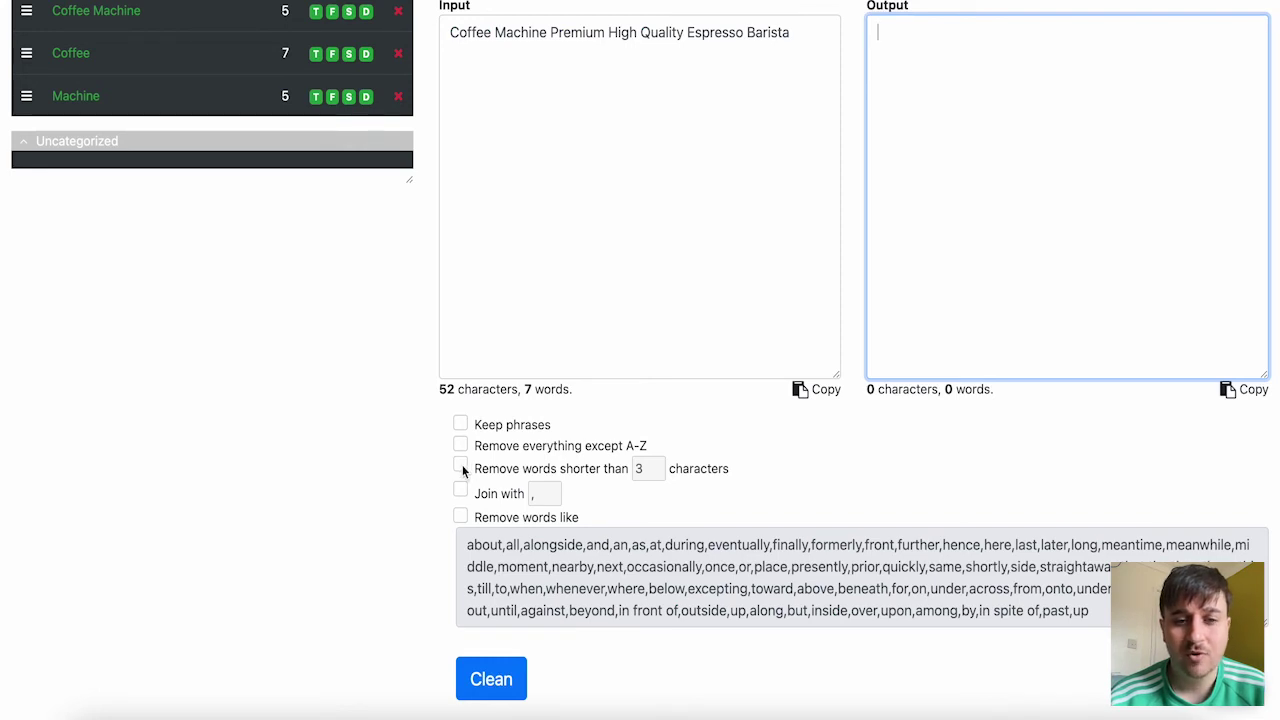
scroll(463, 470, "down", 1)
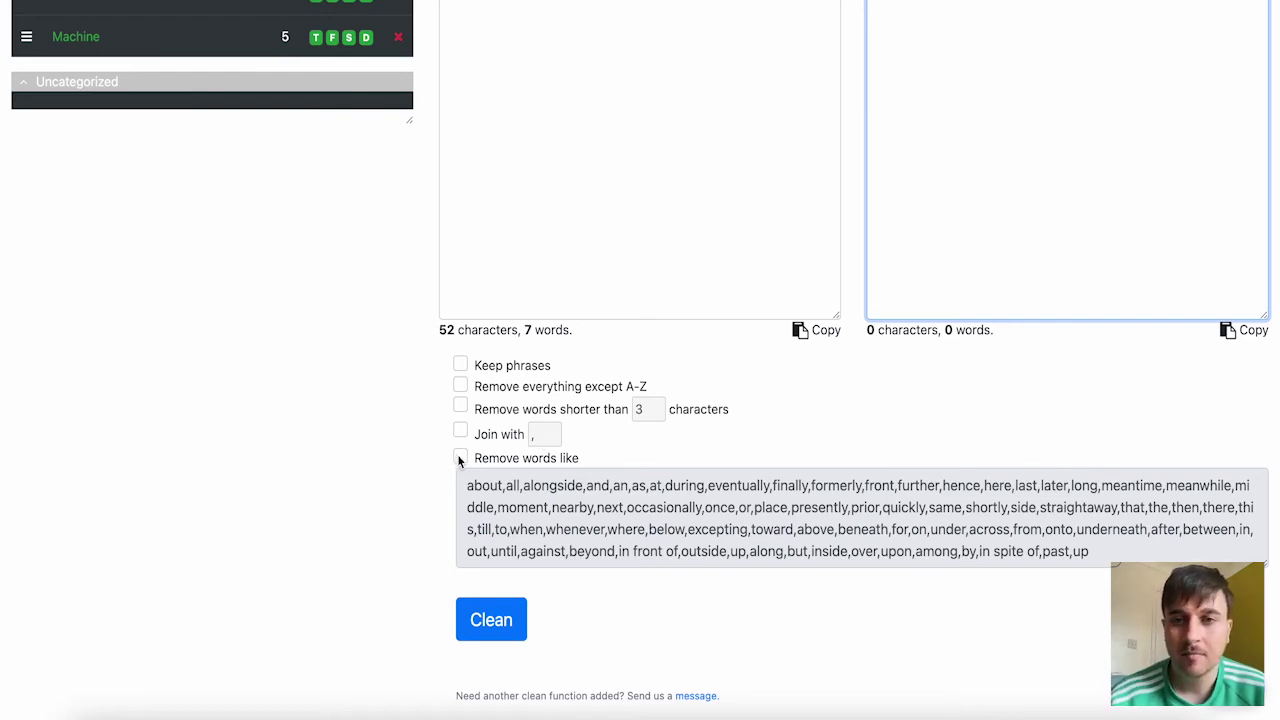
scroll(811, 340, "up", 4)
scroll(811, 340, "down", 5)
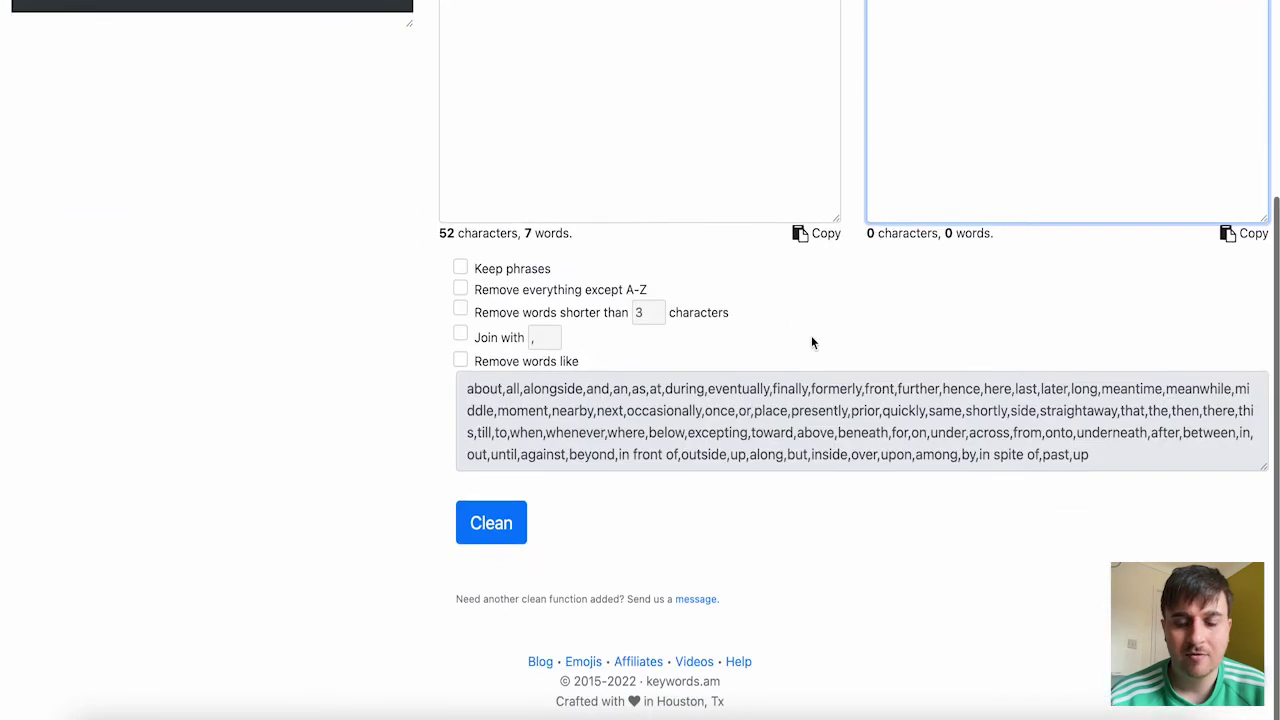
scroll(650, 450, "up", 1)
left_click(491, 537)
left_click_drag(968, 308, 888, 148)
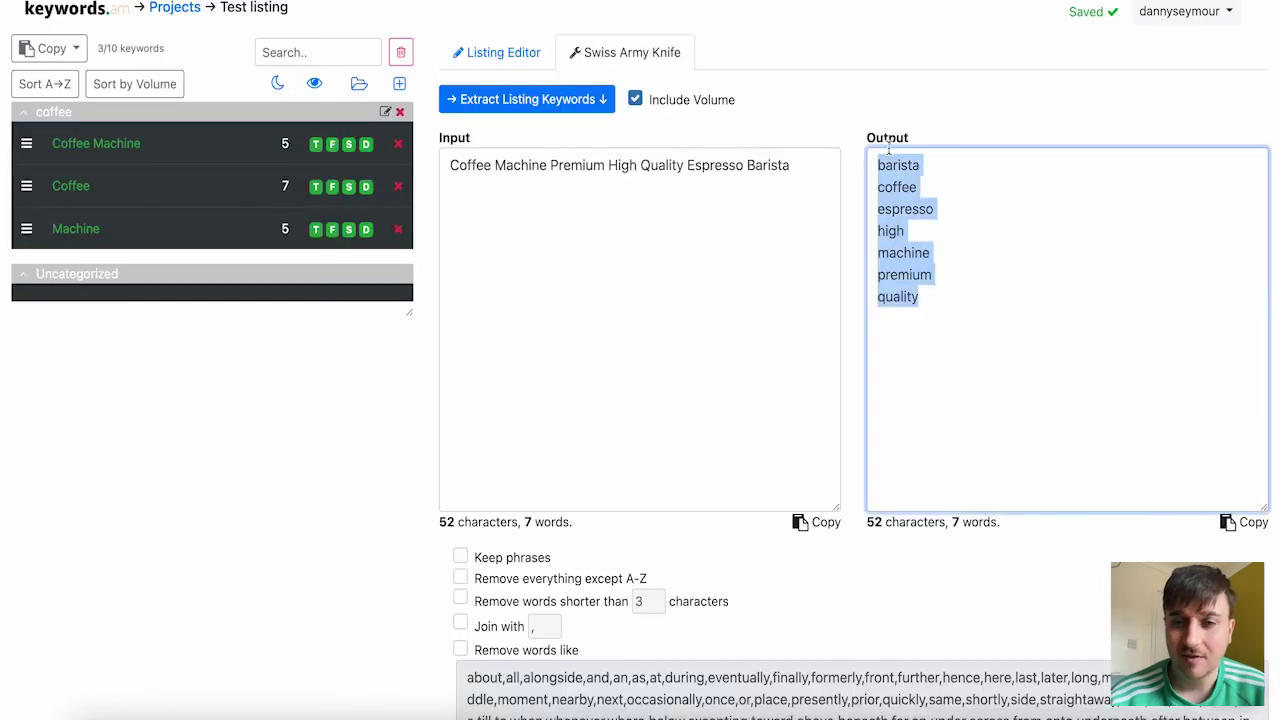
Back in the Test listing editor, enable Share project to generate a public share link
left_click(510, 52)
left_click(1138, 93)
left_click(1190, 92)
left_click(865, 56)
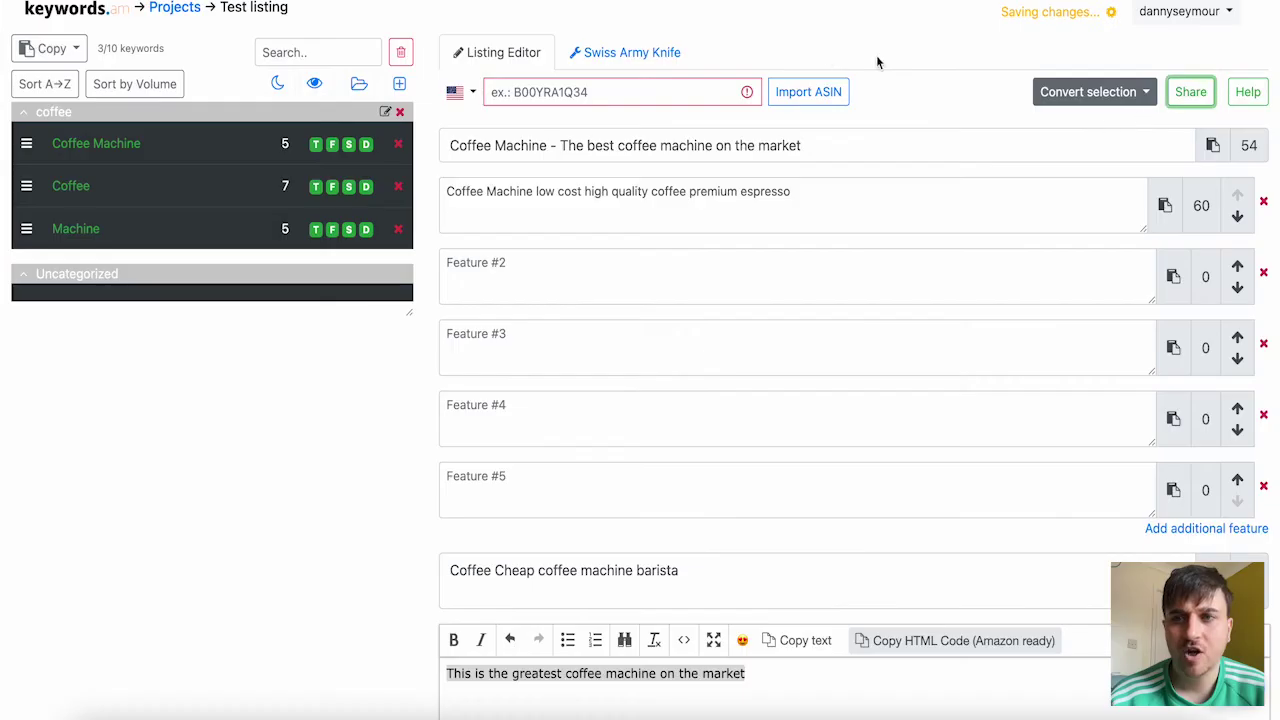
left_click(1197, 103)
left_click(449, 114)
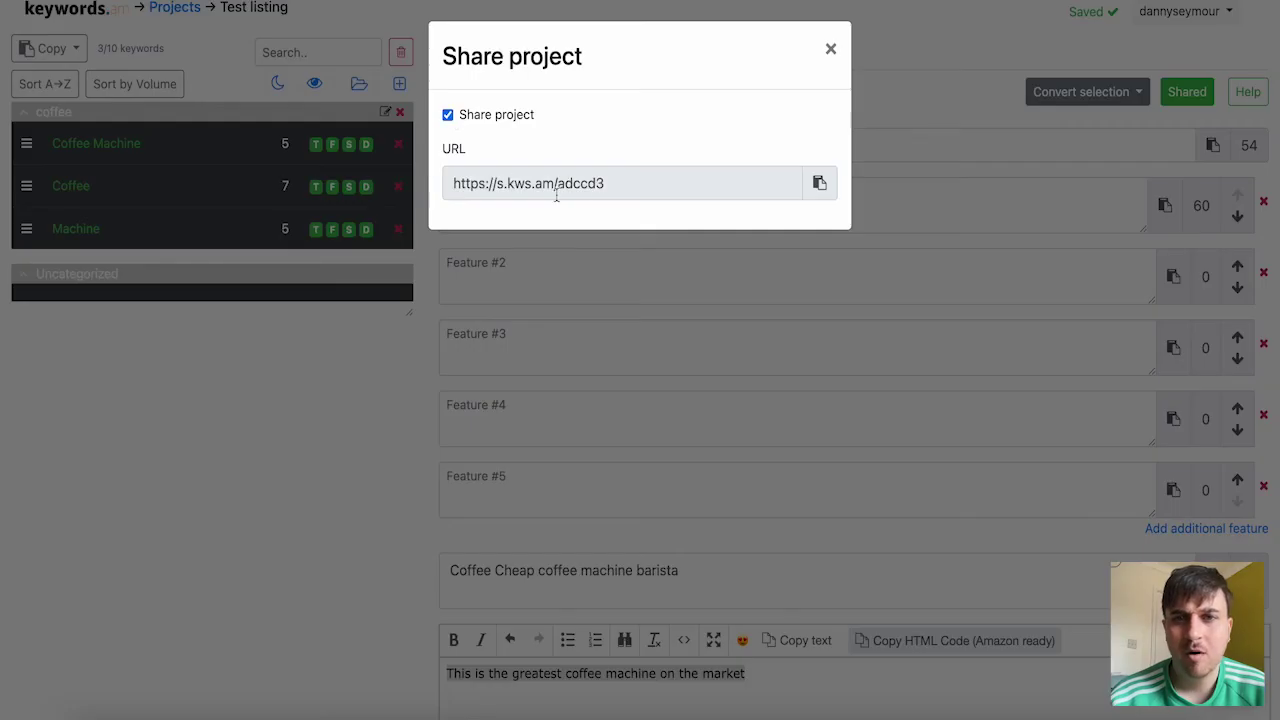
left_click(1277, 95)
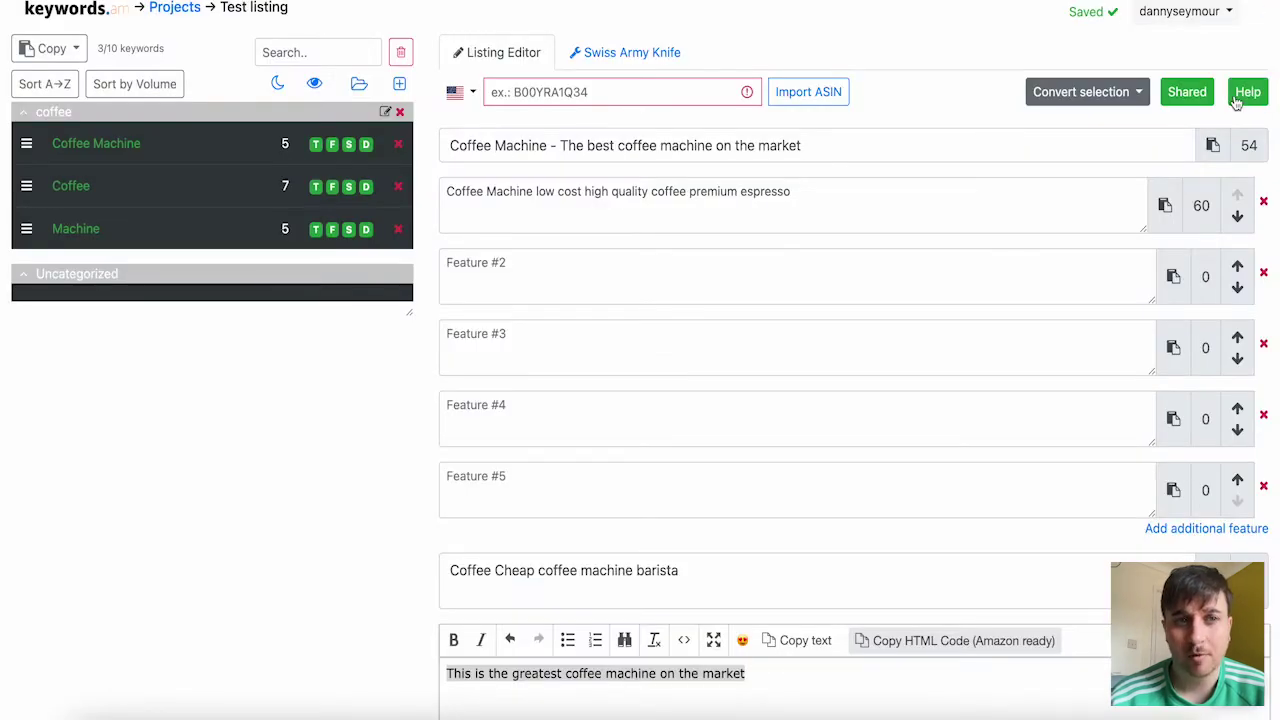